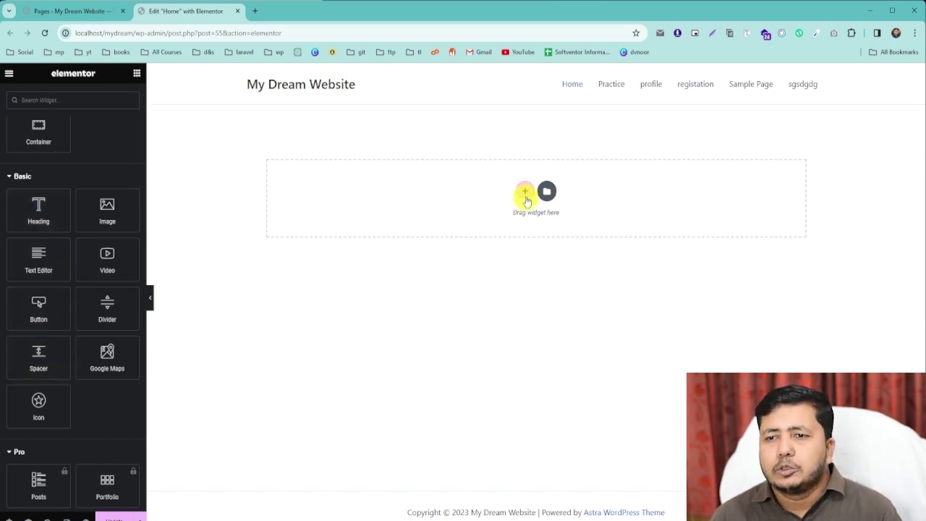
Add a container with two equal columns to the Home page and place a Heading widget in its first column
click(525, 192)
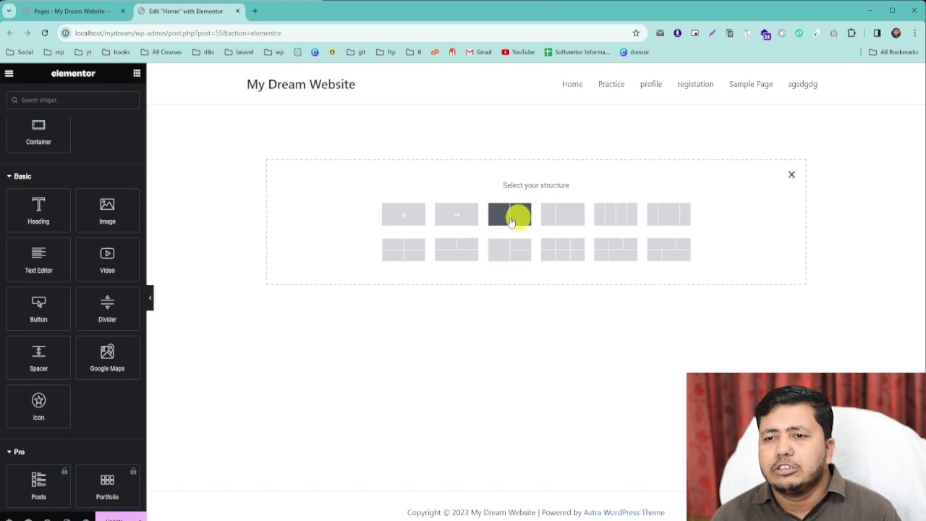
click(509, 221)
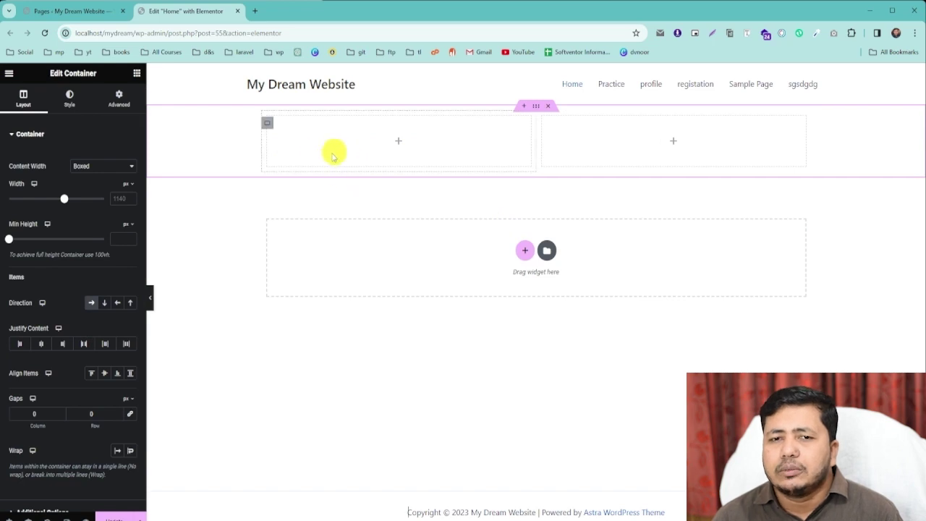
click(136, 76)
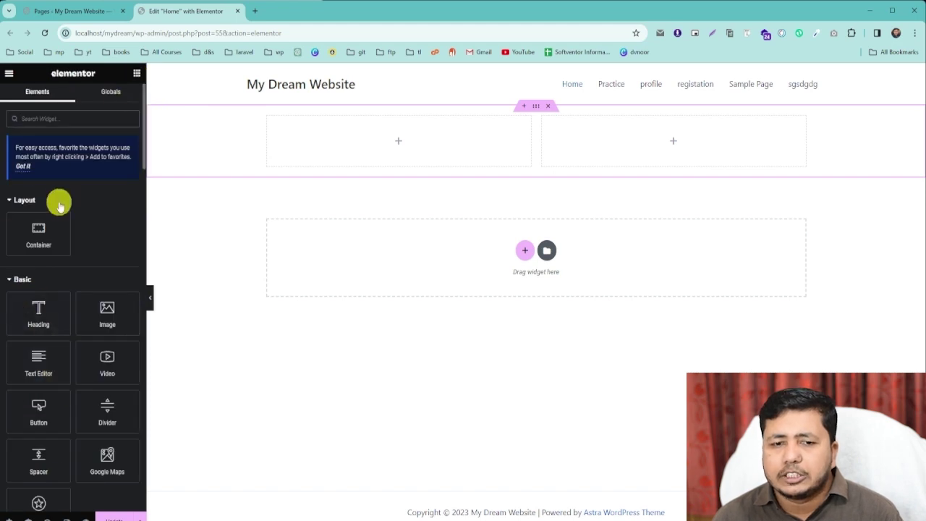
scroll(54, 239, down, 2)
scroll(49, 267, up, 2)
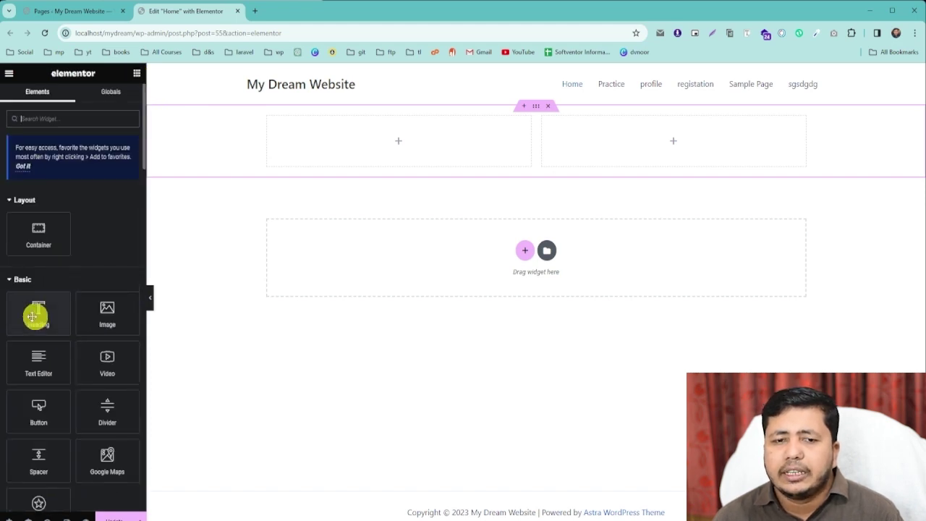
drag(42, 320, 383, 153)
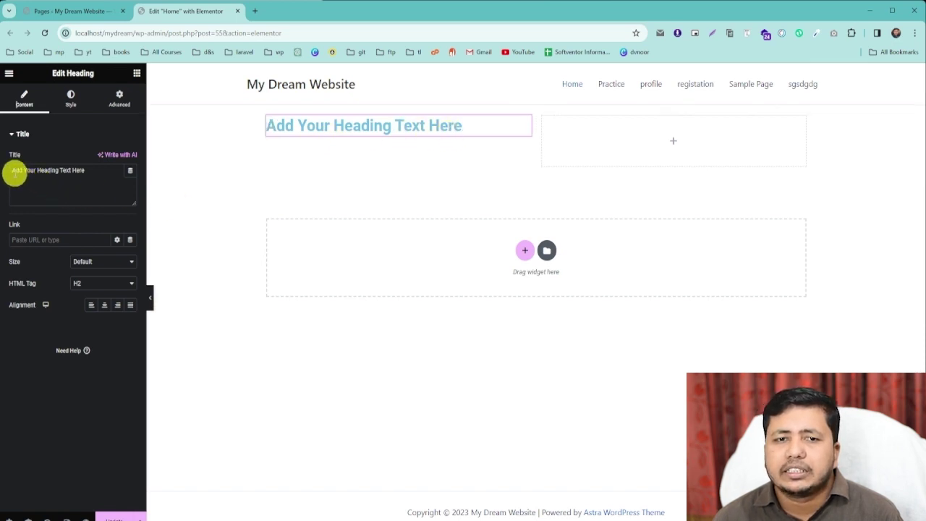
Replace the heading's placeholder title with "Learn With Amader it"
drag(12, 171, 7, 202)
click(101, 174)
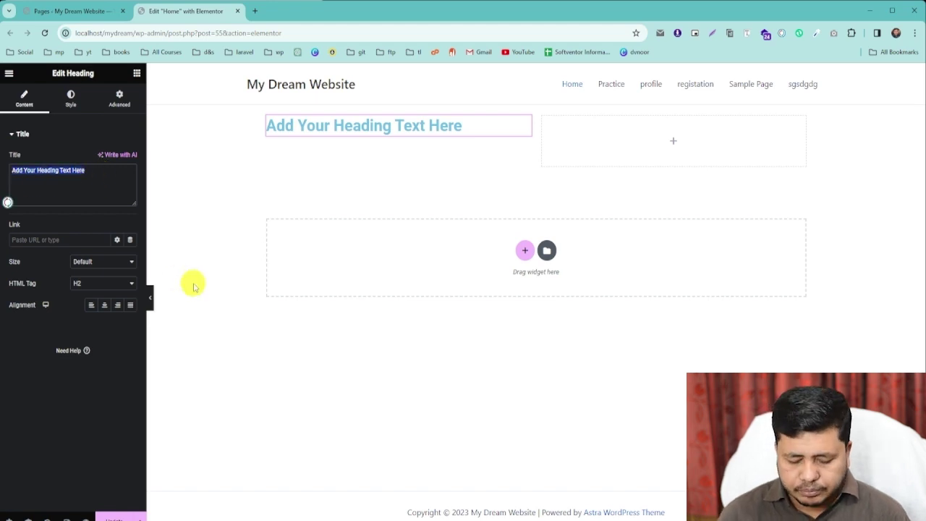
text(Learn With Amader it)
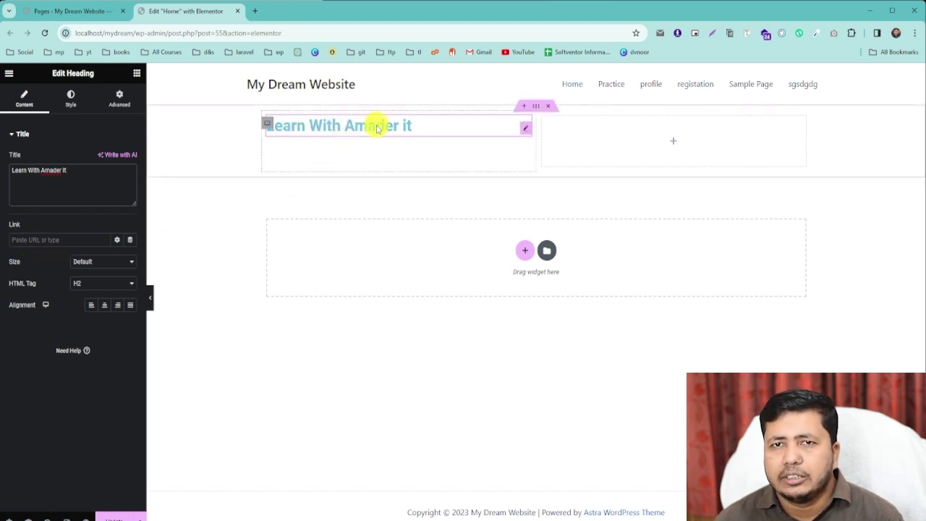
Link the heading to "#" and open a preview of the updated page
click(39, 245)
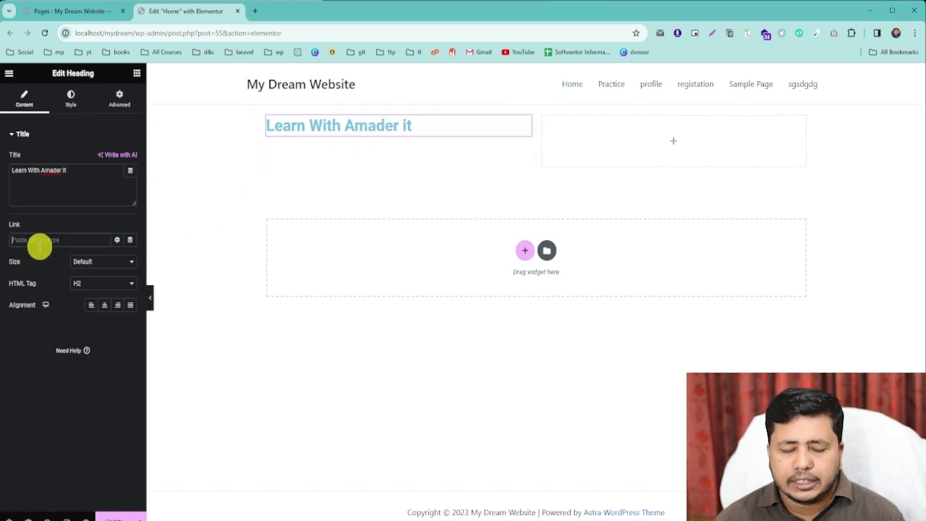
text(#)
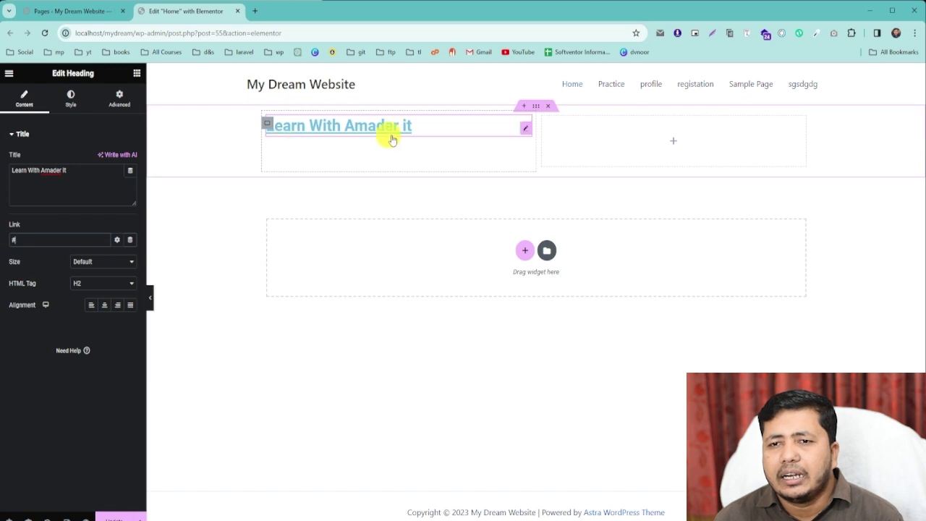
click(116, 516)
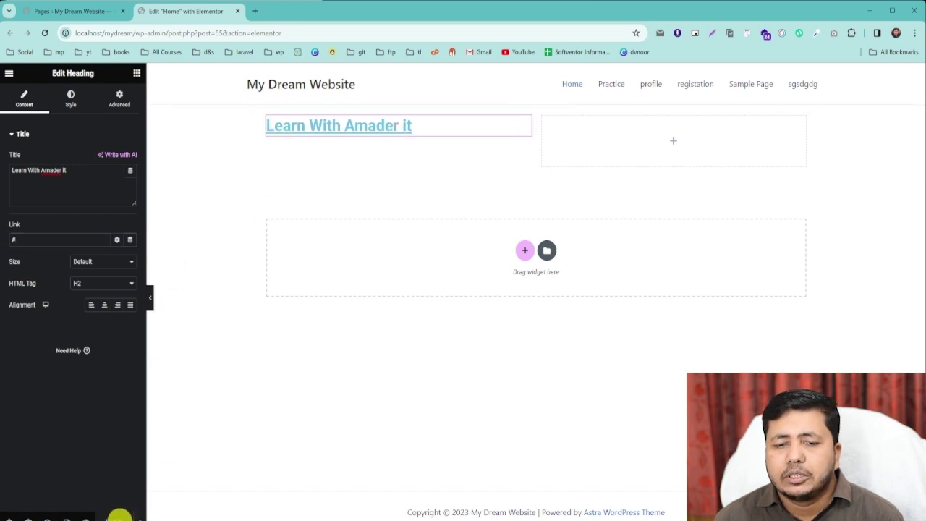
click(85, 518)
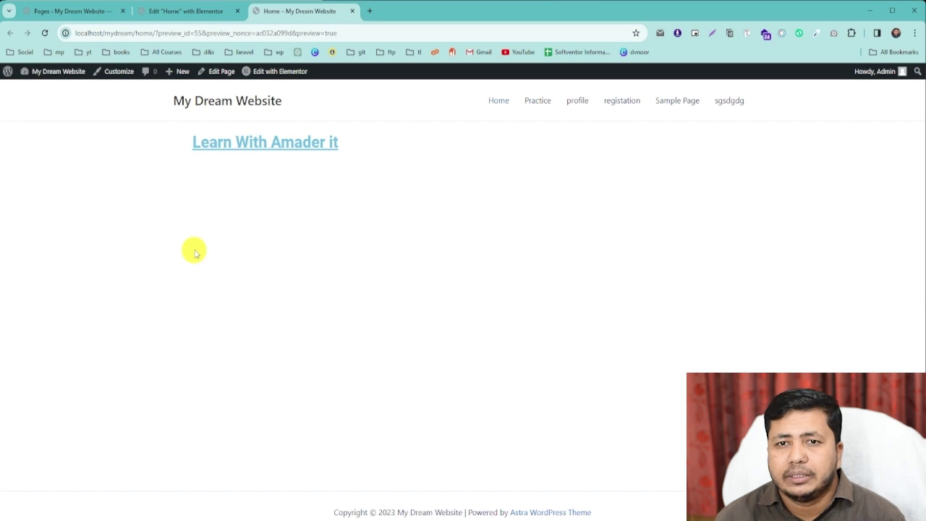
Return to the page editor and set the heading's link to open in a new window
key(ctrl+shift+Tab)
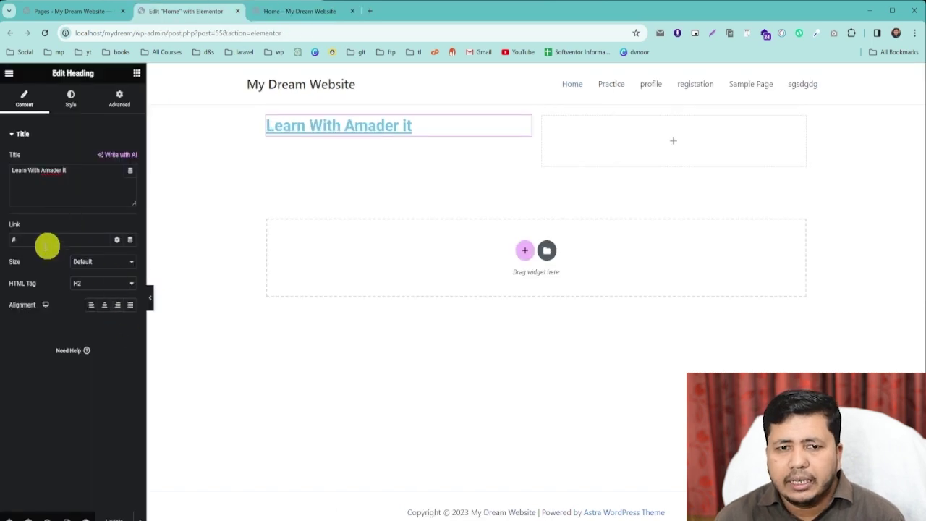
click(117, 241)
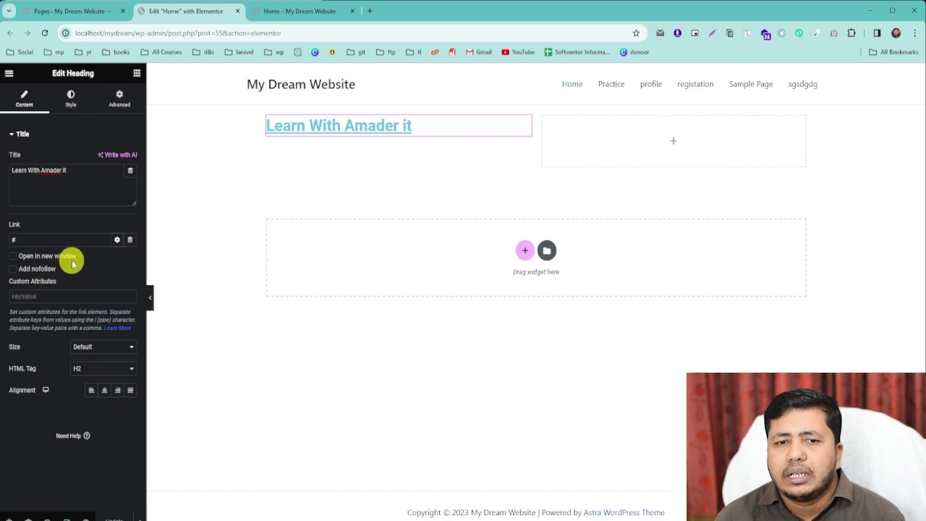
click(42, 259)
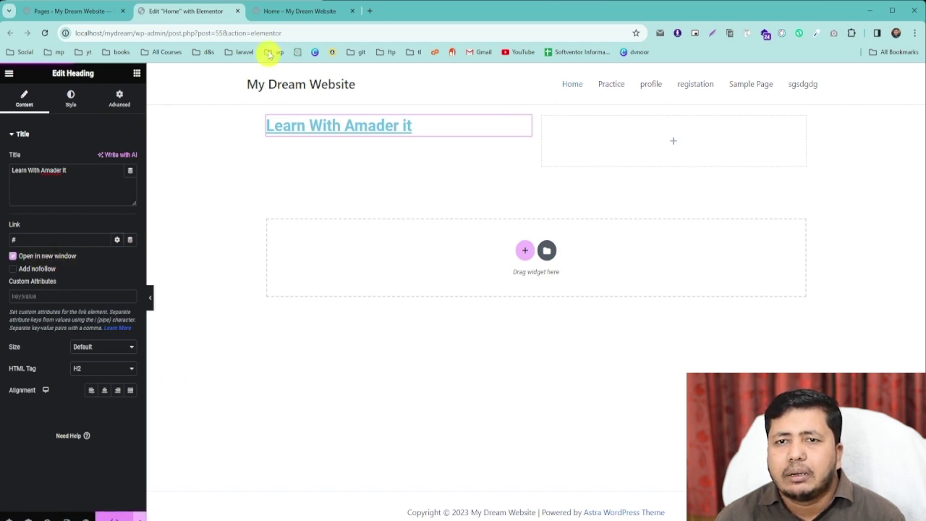
Test the heading's link in the page preview, closing the page it opens
click(282, 12)
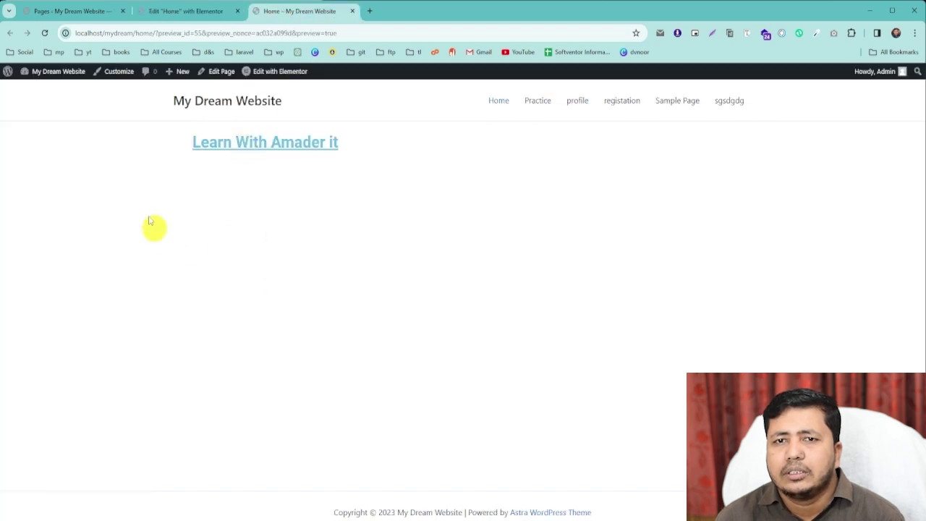
click(233, 145)
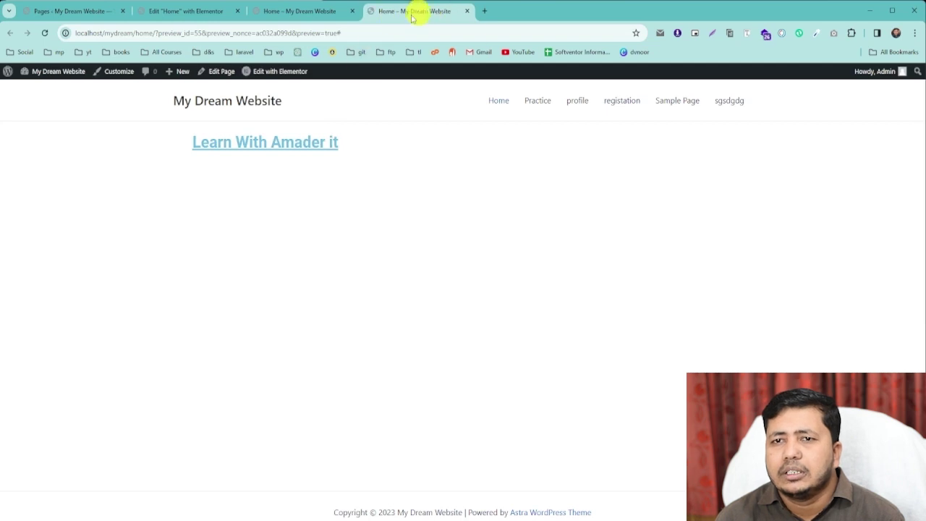
click(467, 11)
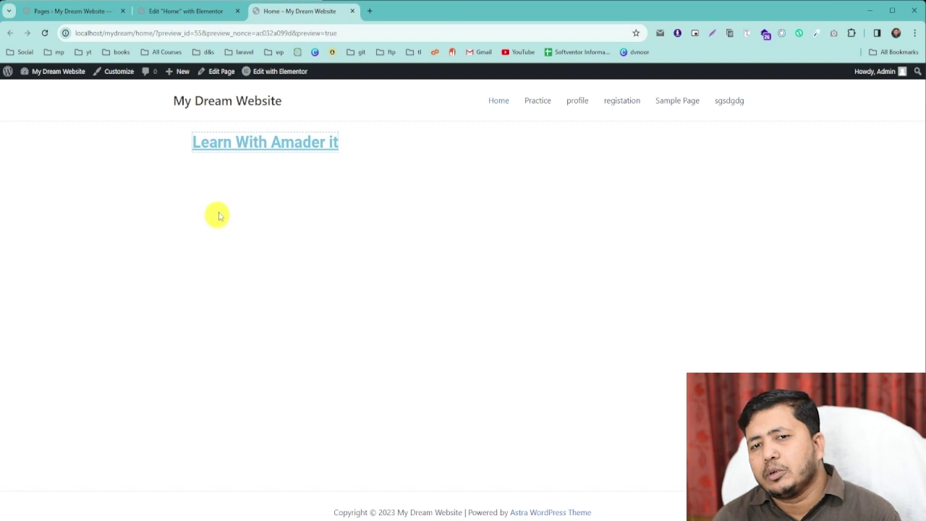
middle_click(229, 150)
click(420, 11)
Back in the page editor, try the heading at Small and Medium, and set its size to Large
click(207, 14)
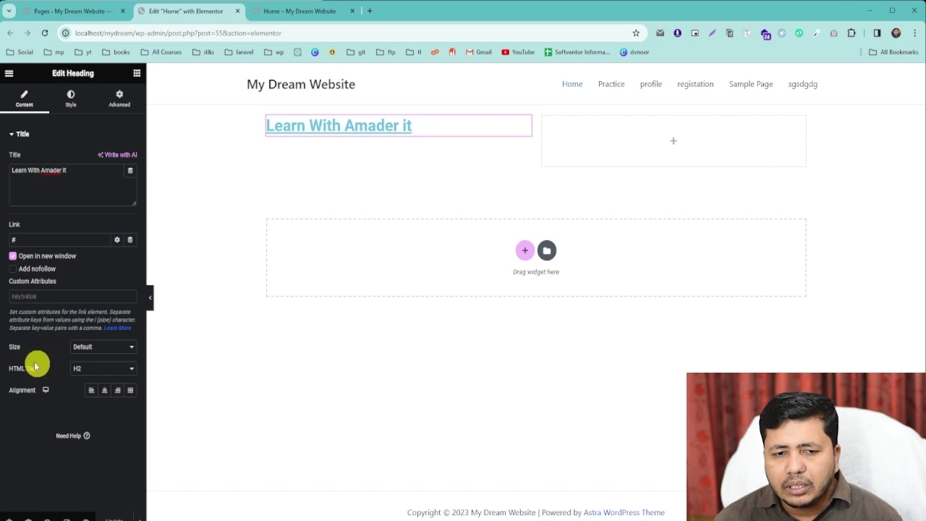
click(90, 348)
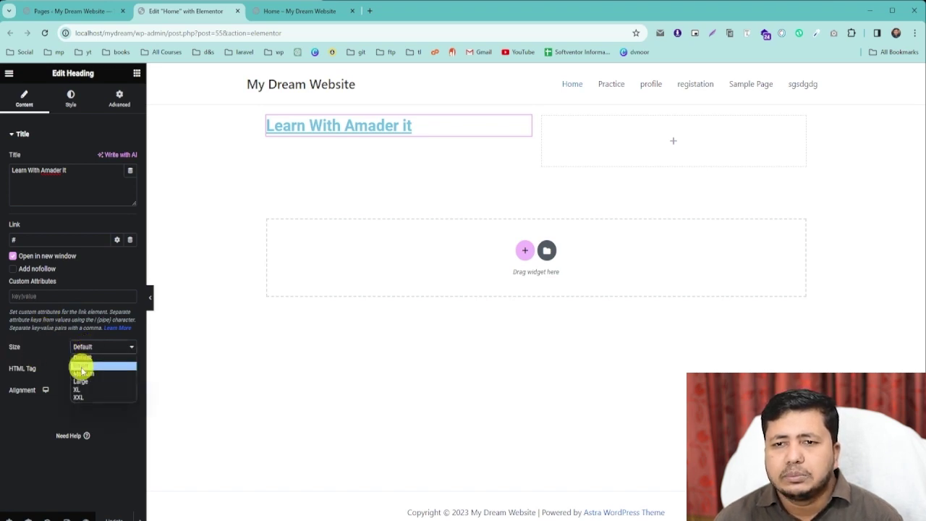
click(81, 367)
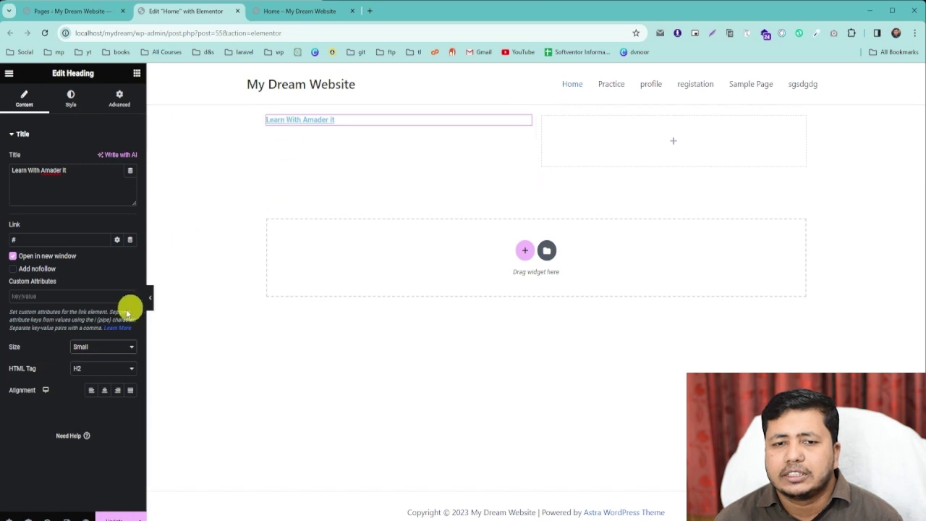
click(94, 349)
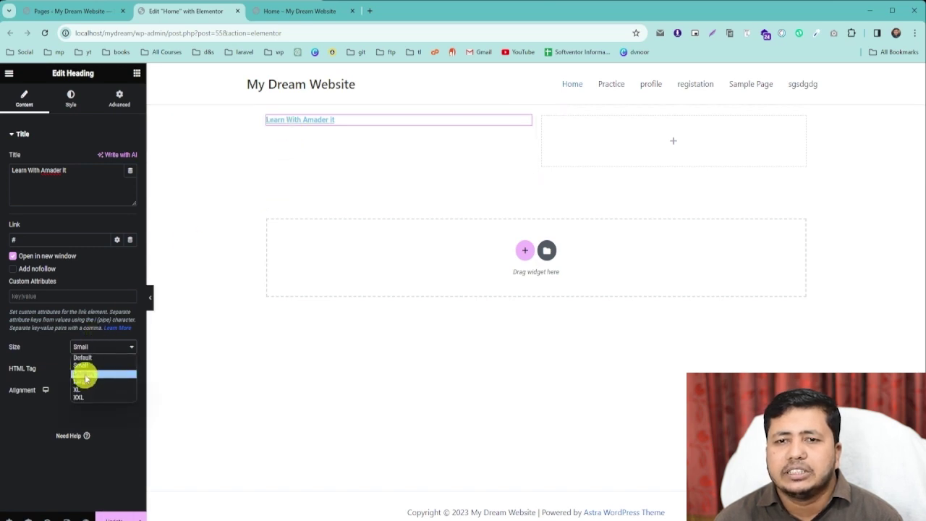
click(85, 375)
click(83, 348)
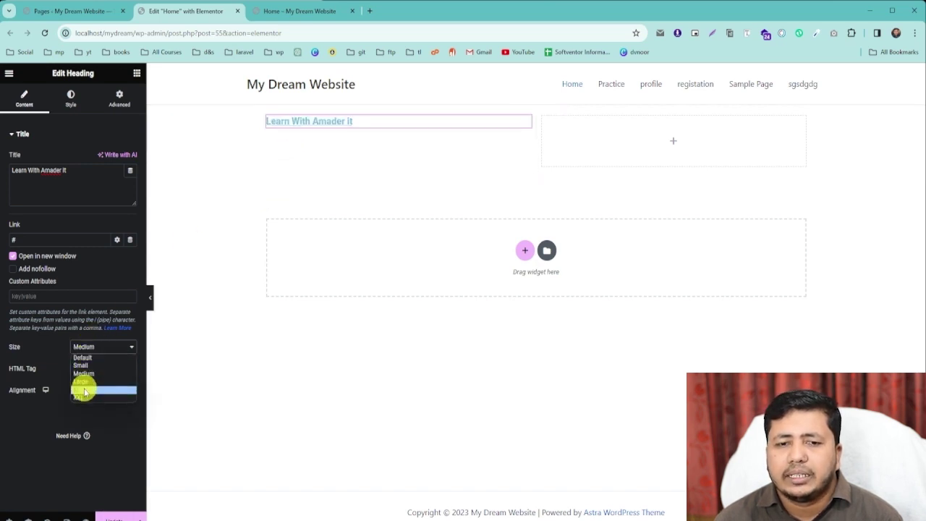
click(82, 381)
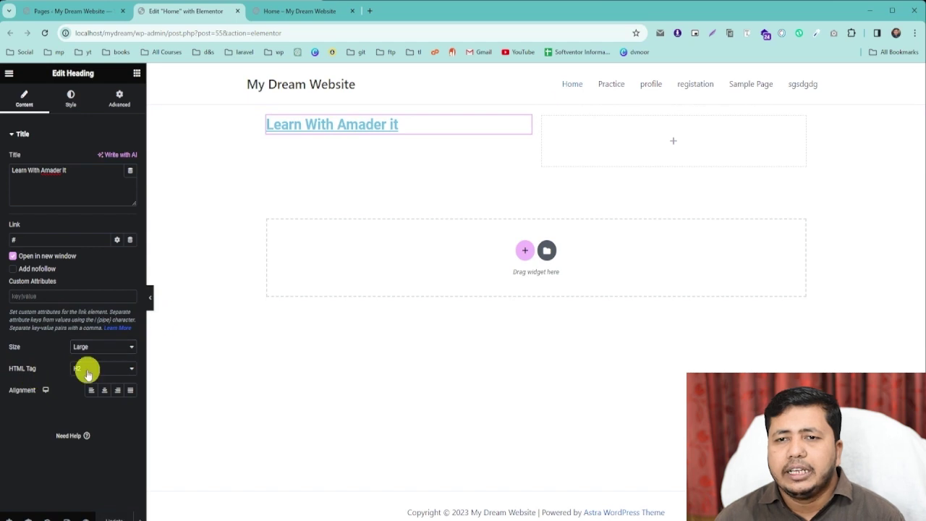
Inspect the HTML element of the "Learn With Amader it" heading in the page preview
click(299, 12)
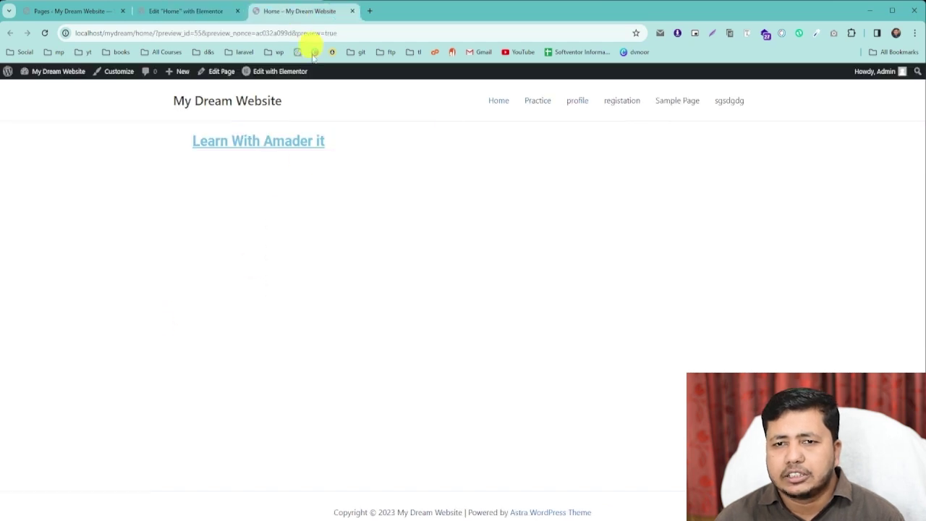
right_click(233, 145)
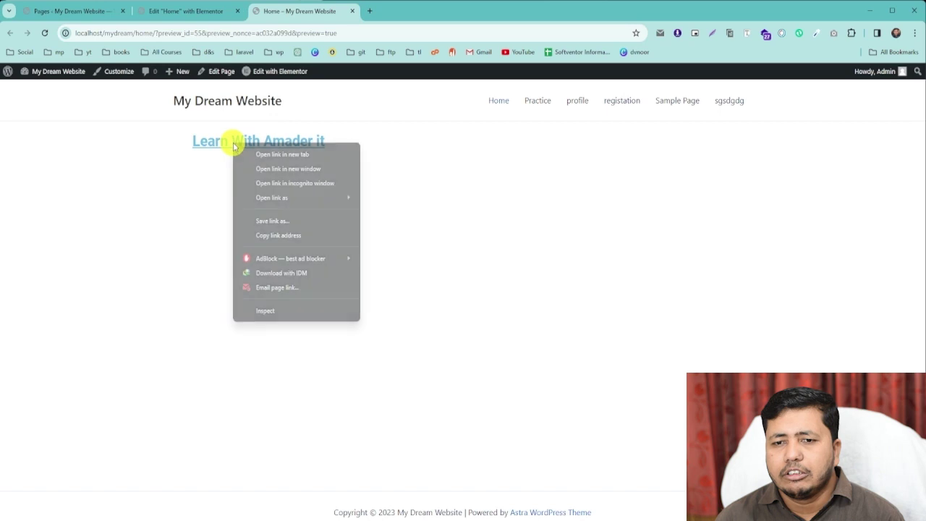
click(264, 311)
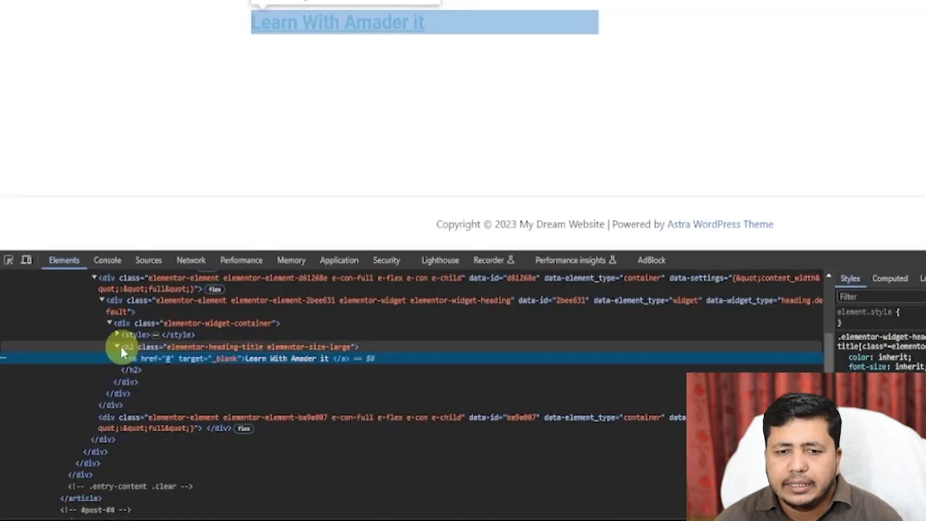
click(118, 347)
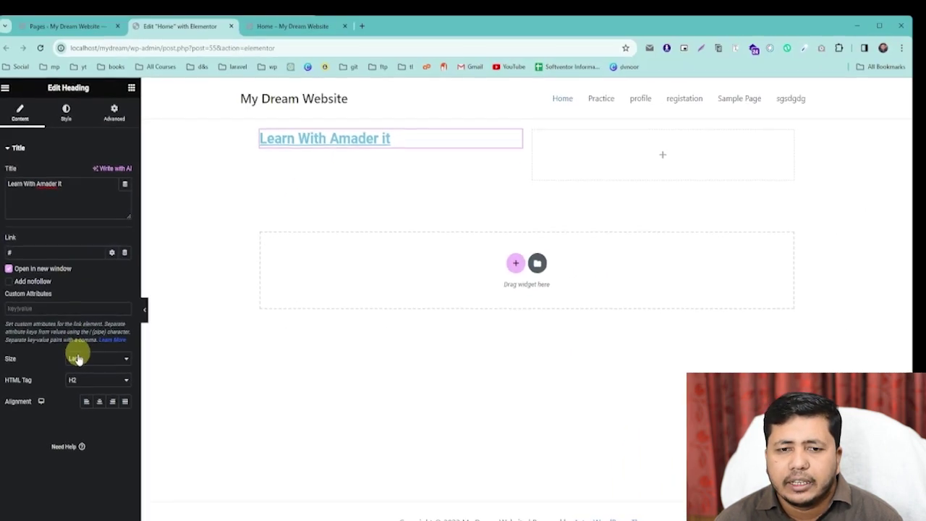
Set the heading's HTML tag to H3 and inspect the heading element in the reloaded preview
click(75, 382)
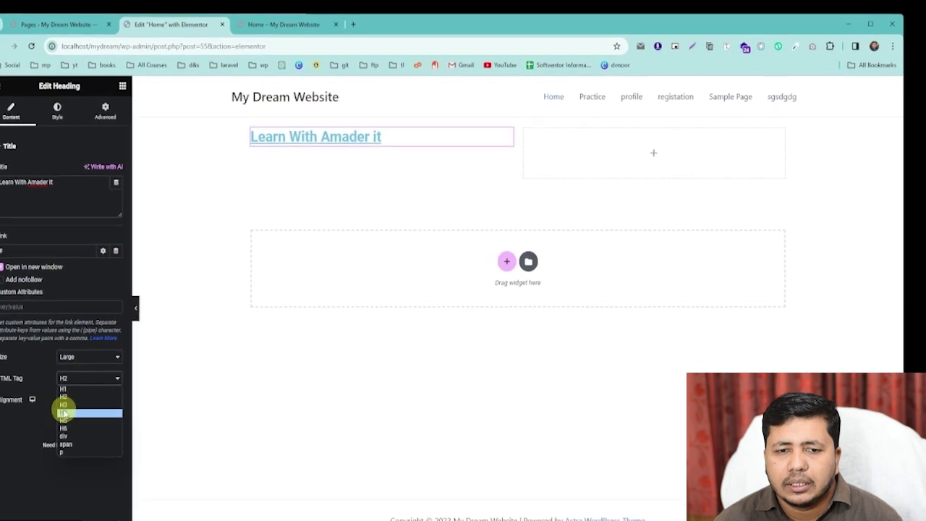
click(66, 403)
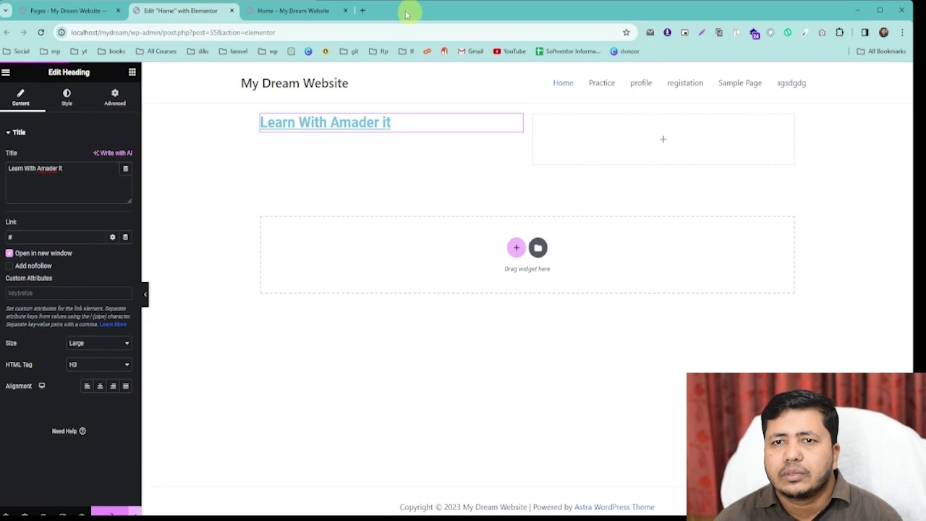
click(299, 9)
key(ctrl+r)
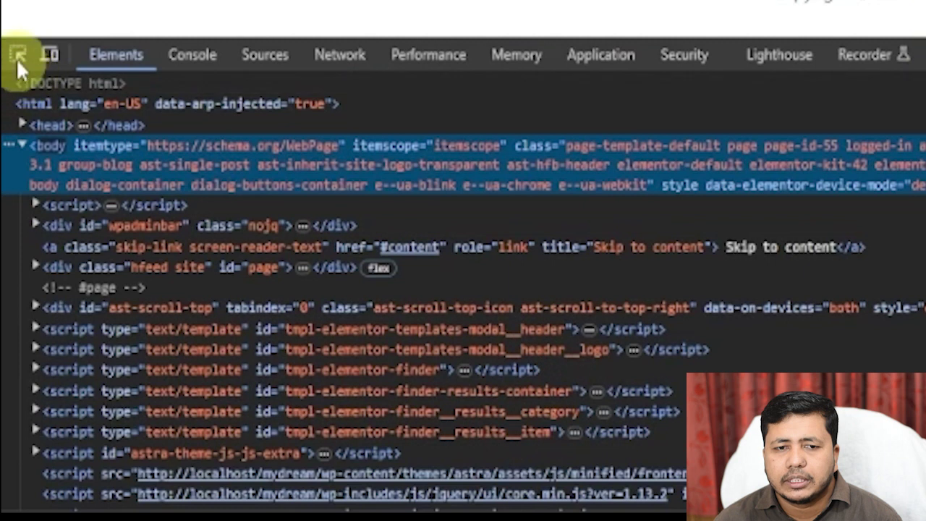
click(6, 275)
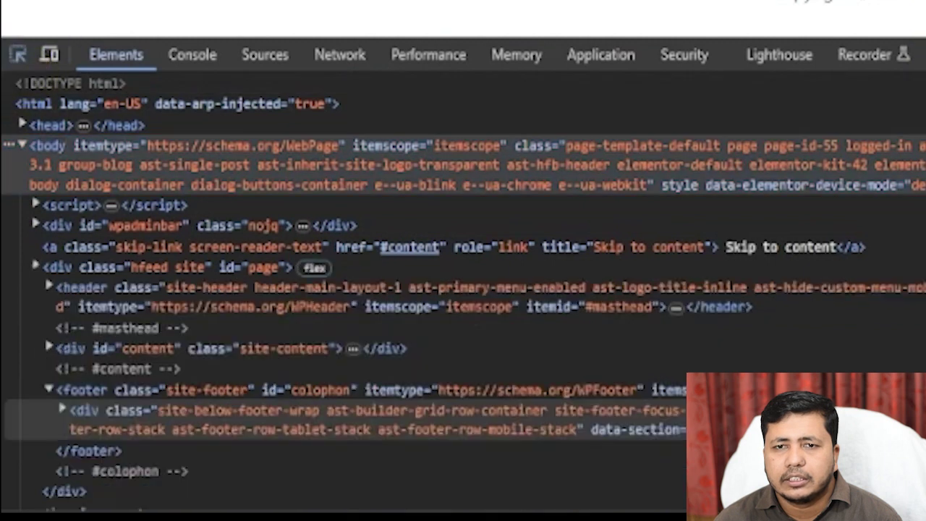
click(383, 289)
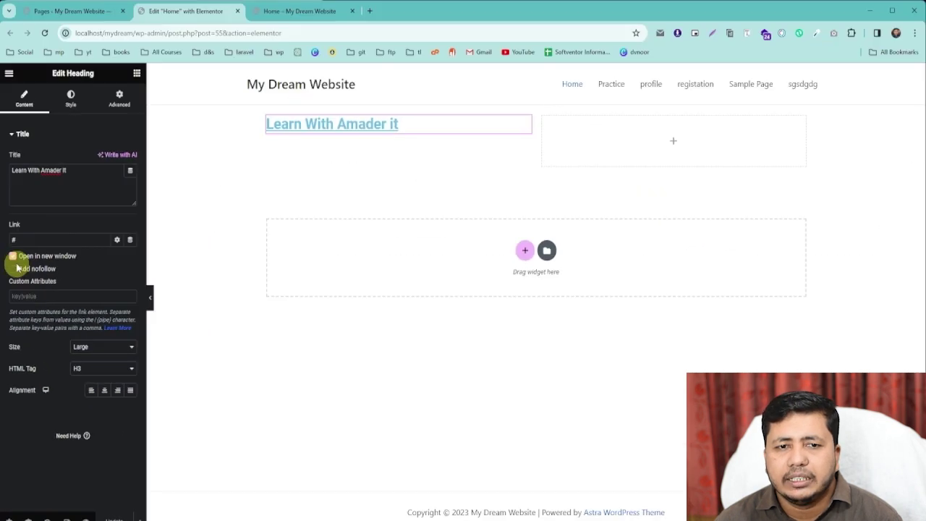
Remove the "#" link from the heading and reload the page preview to check it
key(BackSpace)
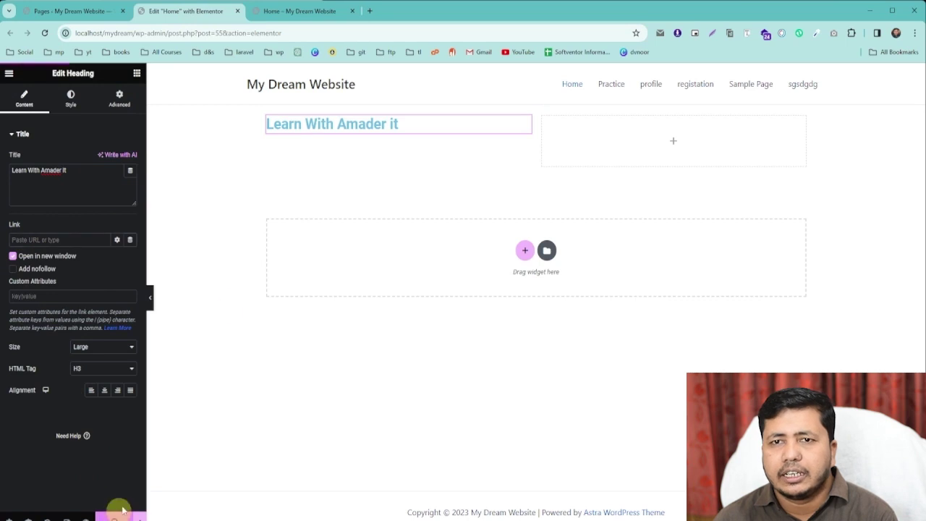
click(302, 12)
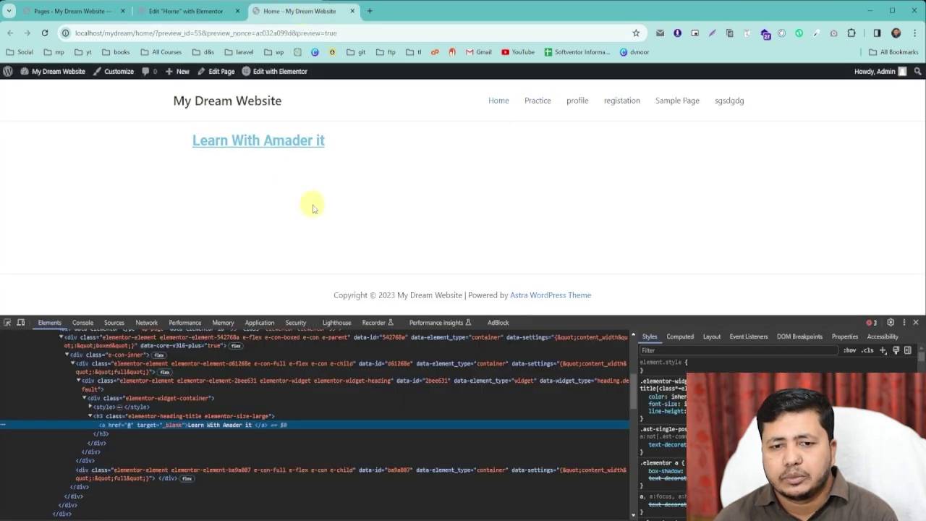
key(F5)
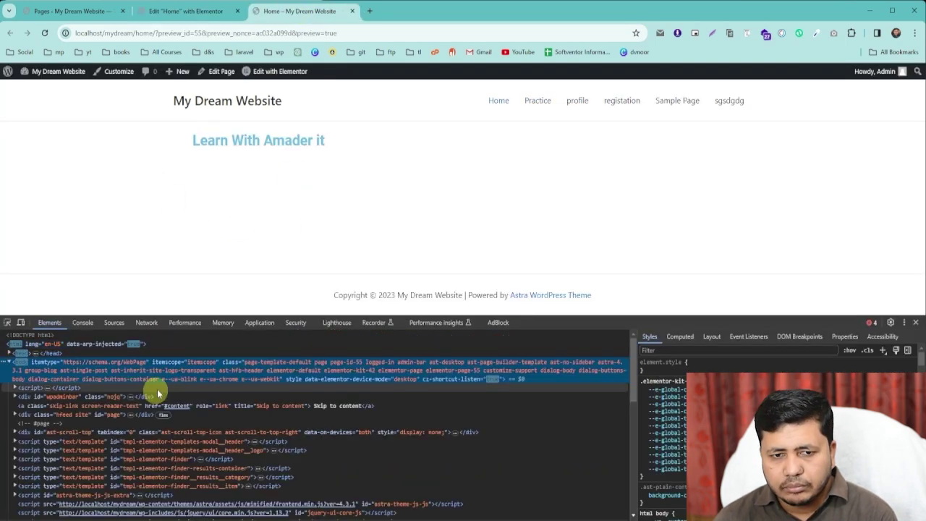
Inspect the heading element in the page preview, and set the heading's HTML tag to H2 in the page editor
click(8, 325)
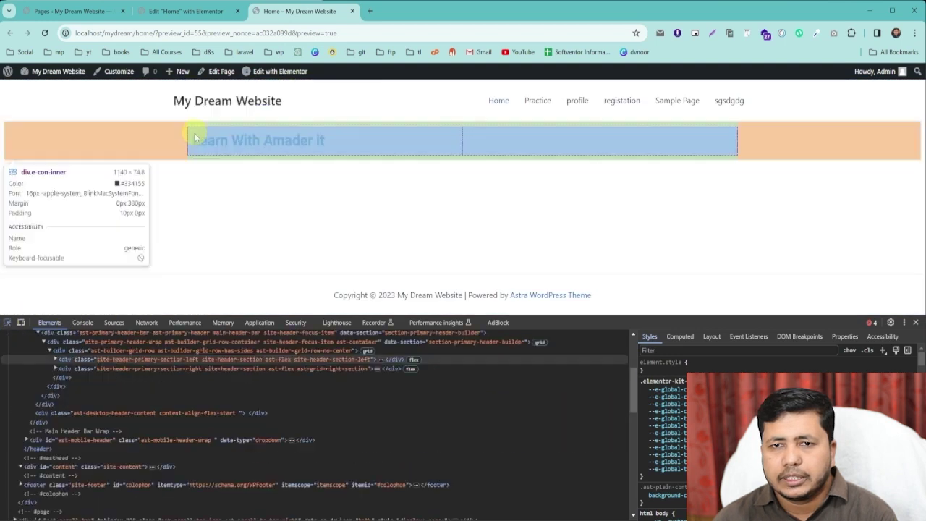
click(213, 139)
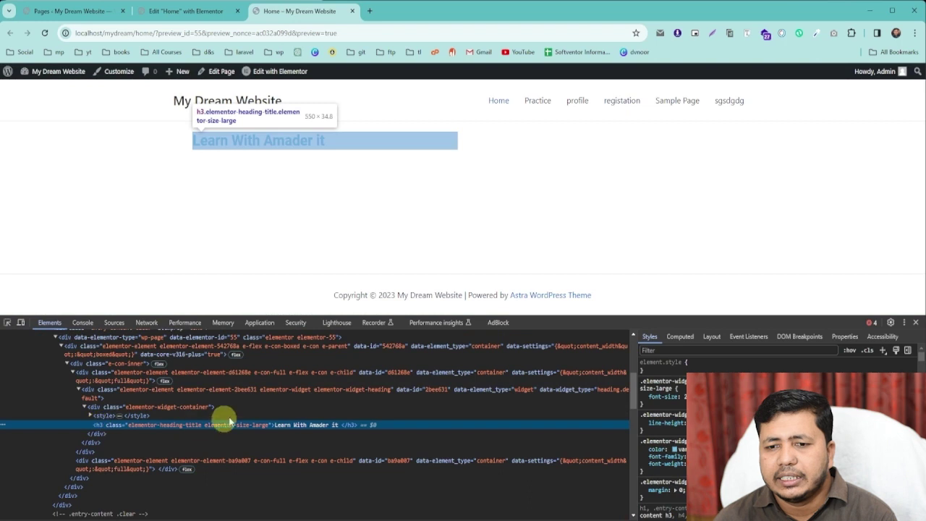
click(204, 11)
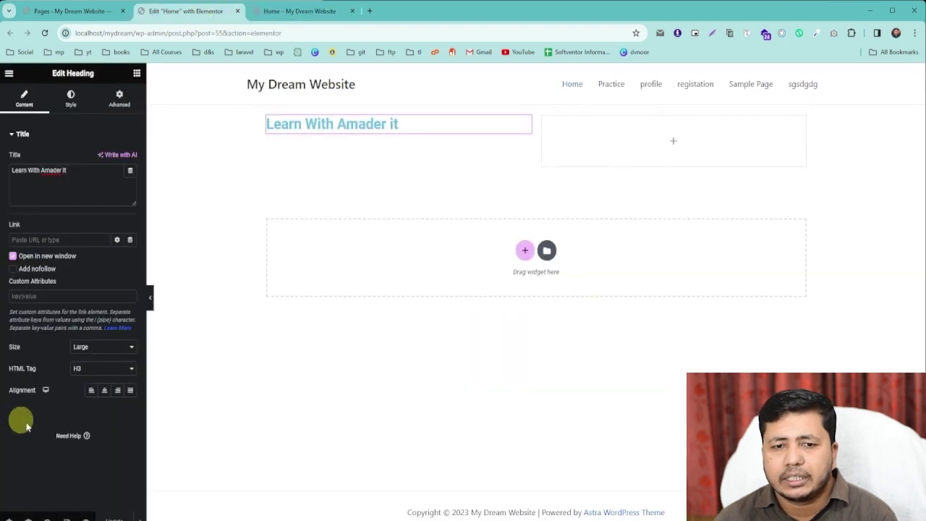
click(91, 372)
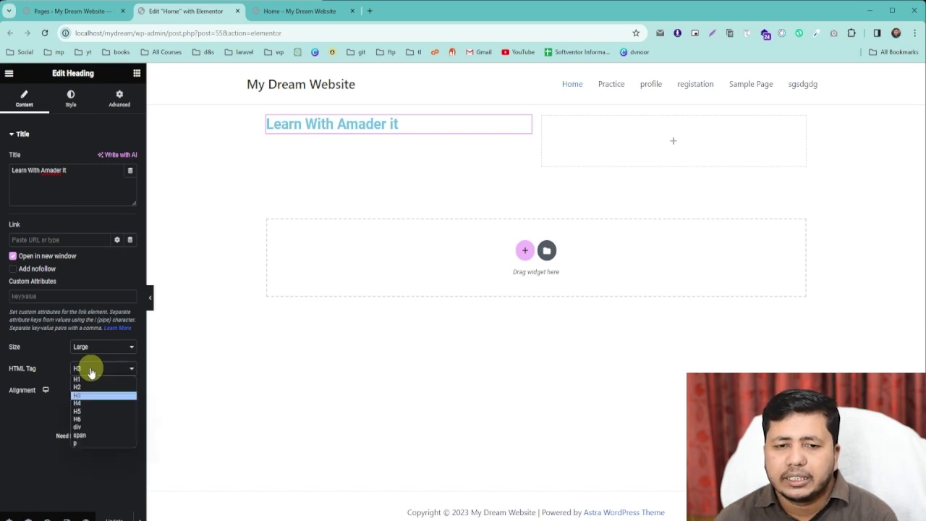
click(81, 390)
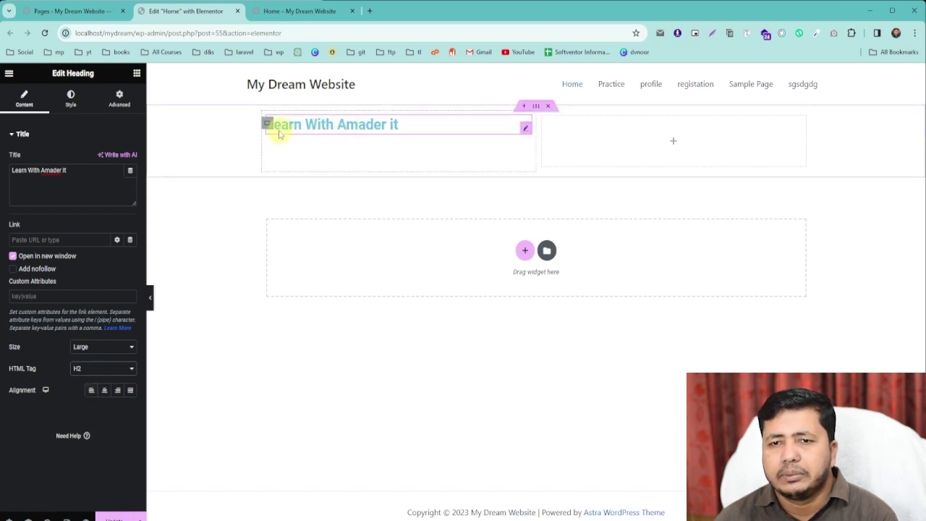
Try Center and Right alignment on the heading, and set its alignment to Justified
click(105, 391)
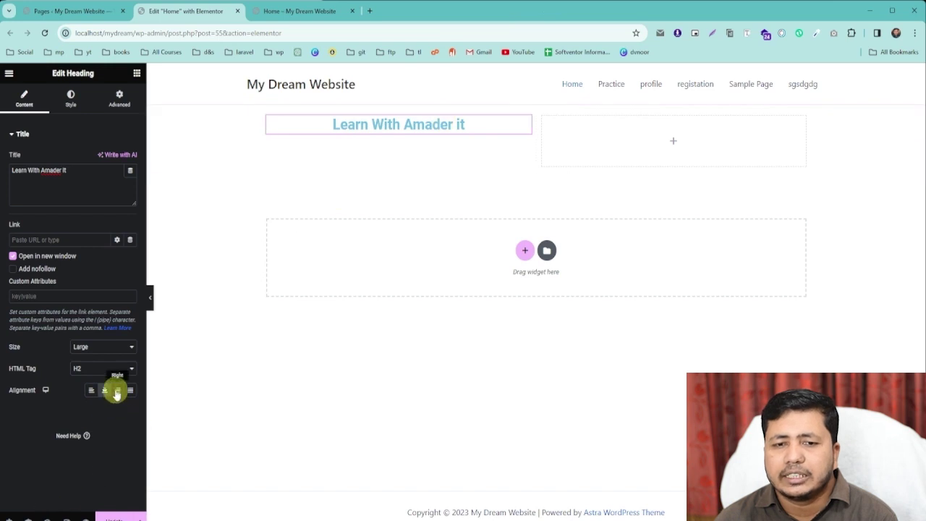
click(117, 390)
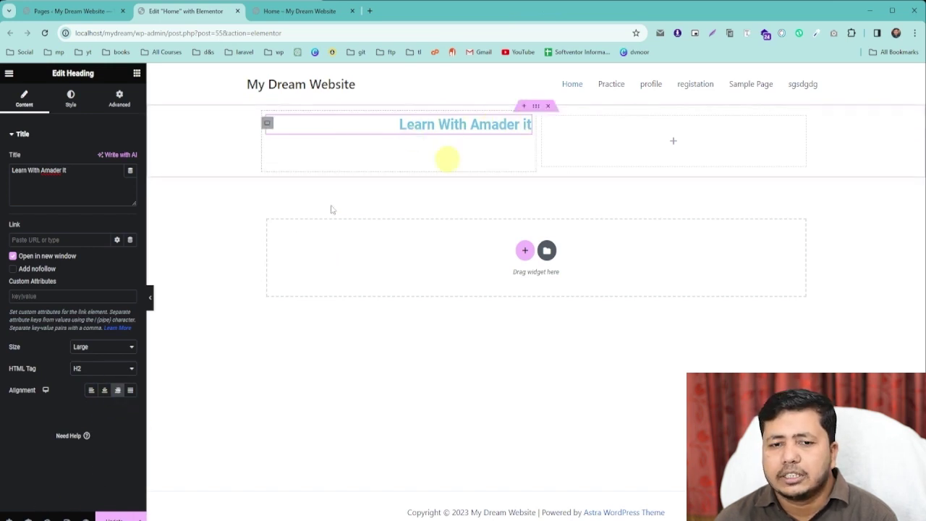
click(130, 392)
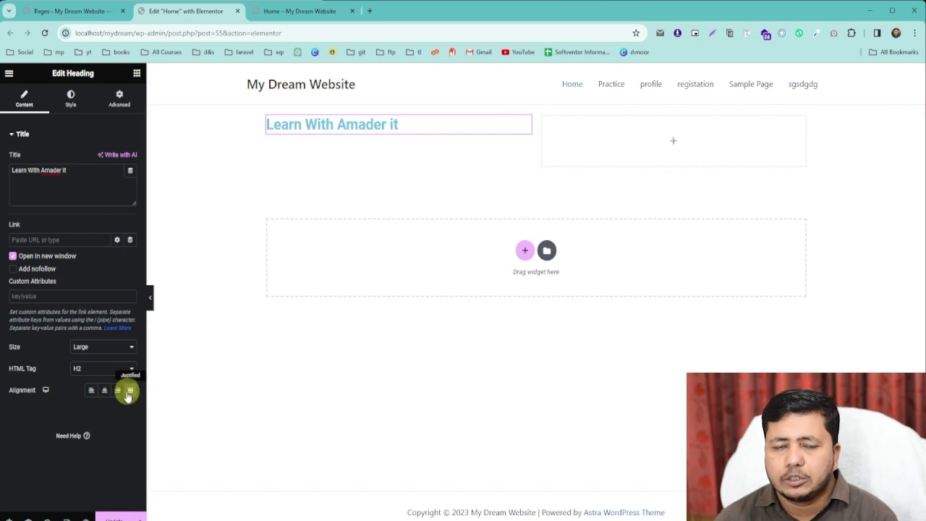
Repeat "Learn With Amader it" eight times in the heading title and compare Left with Justified alignment, keeping Justified
drag(73, 172, 2, 197)
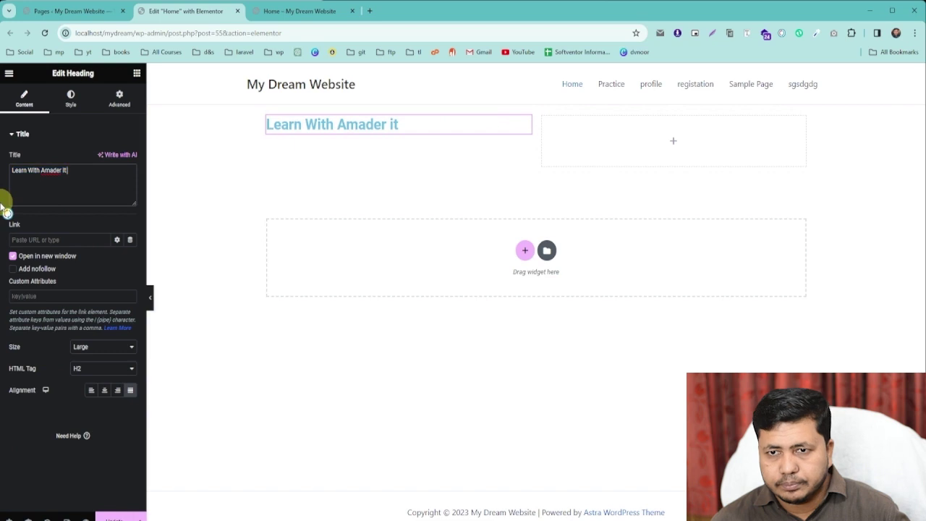
key(ctrl+v)
key(ctrl+v)
key(ctrl+v)
key(ctrl+v)
key(ctrl+v)
key(ctrl+v)
key(ctrl+v)
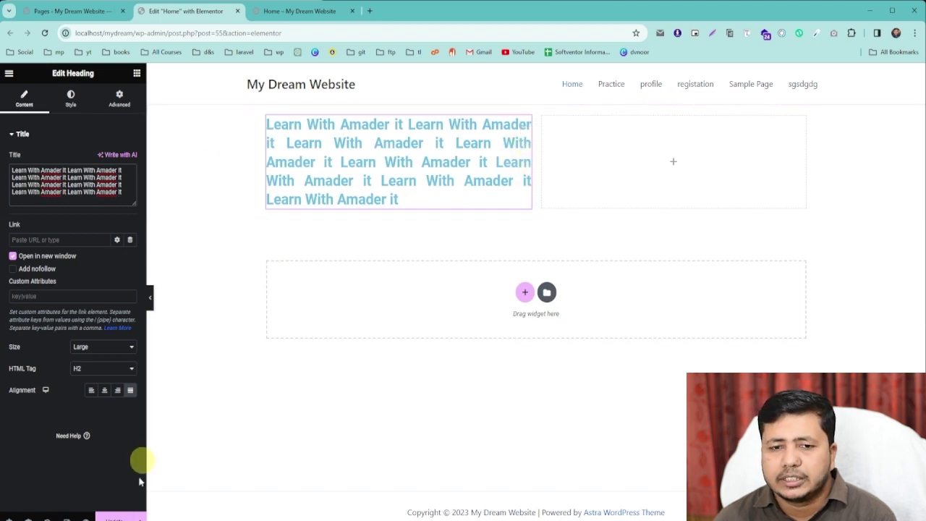
click(91, 390)
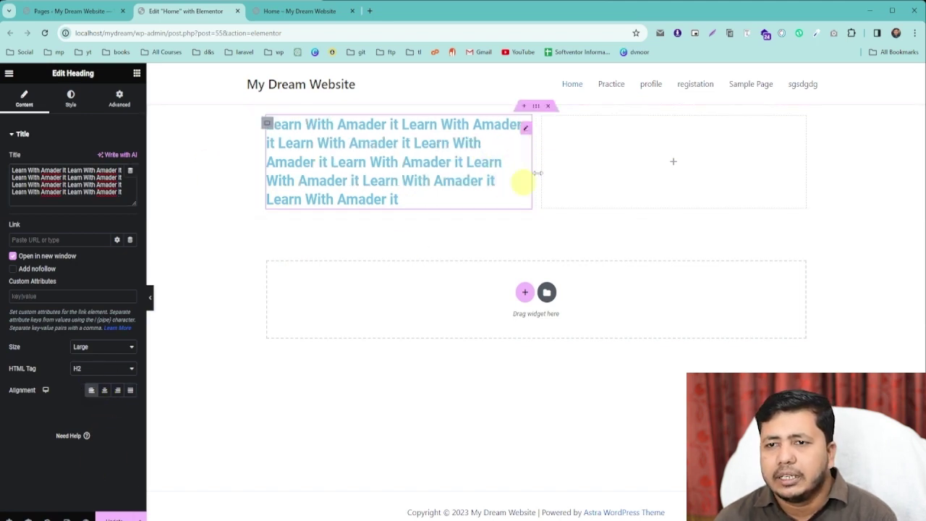
click(131, 391)
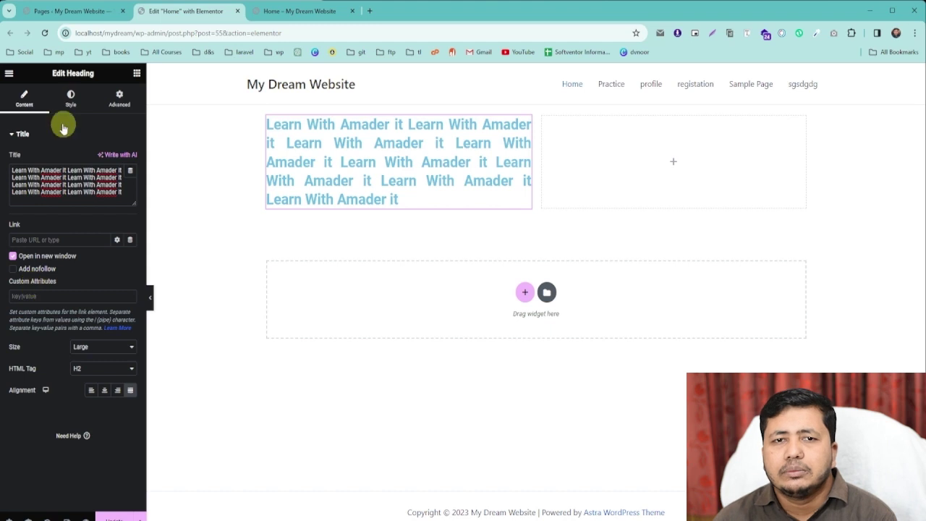
Set the heading's text color to a muted dark blue-grey after trying a stronger blue, and view the global colors
click(69, 99)
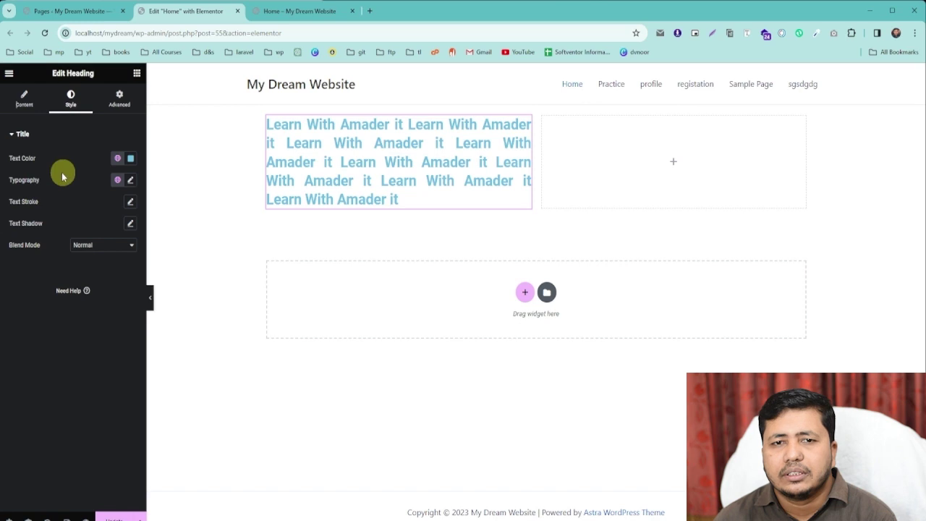
click(130, 160)
click(163, 228)
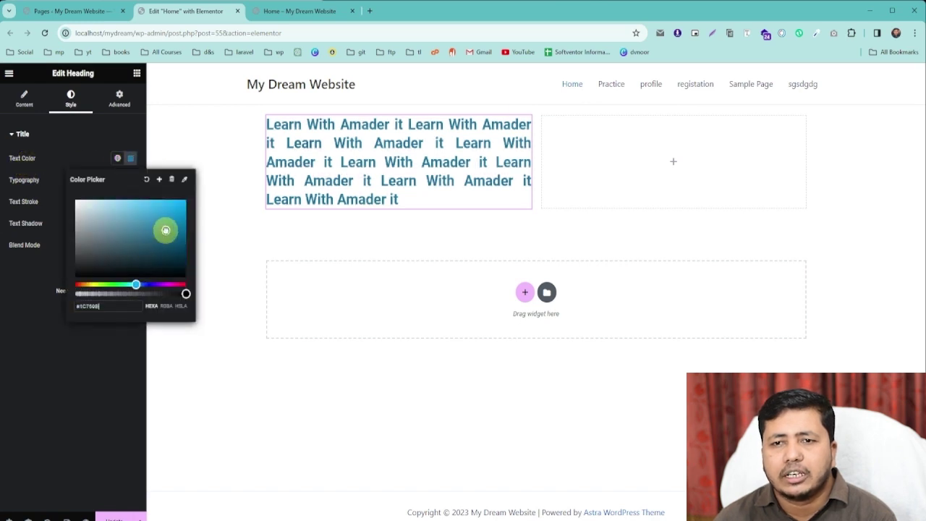
click(98, 255)
drag(99, 255, 123, 241)
click(87, 158)
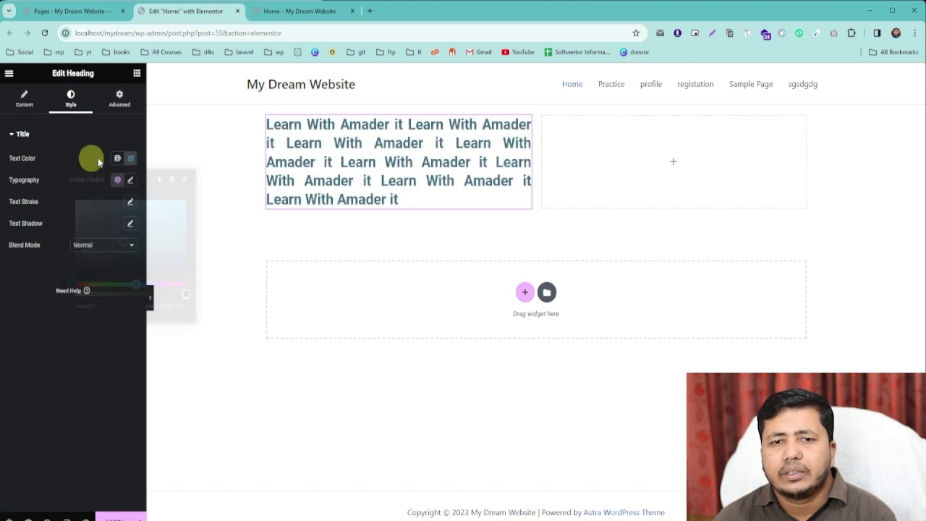
click(116, 159)
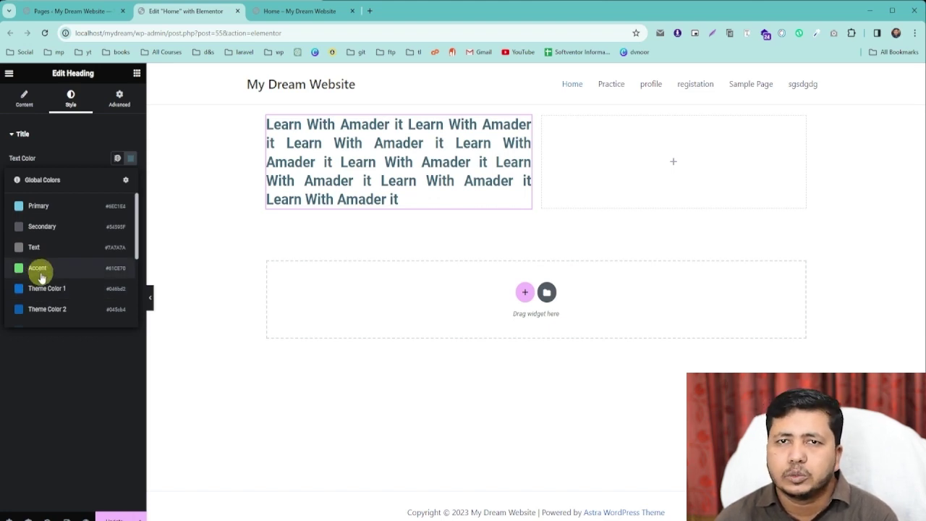
click(98, 152)
click(15, 148)
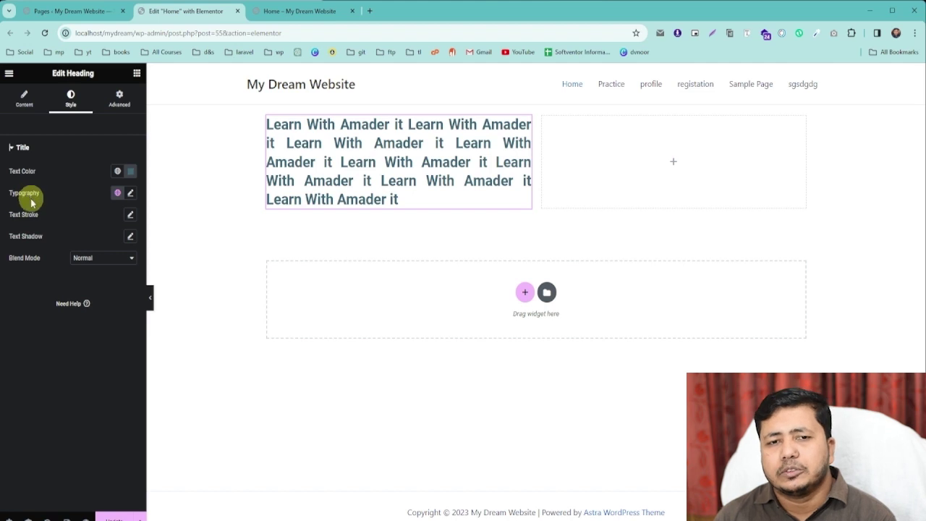
Try the Risque, Rokkitt and Ruluko font families in the heading's typography settings
click(130, 193)
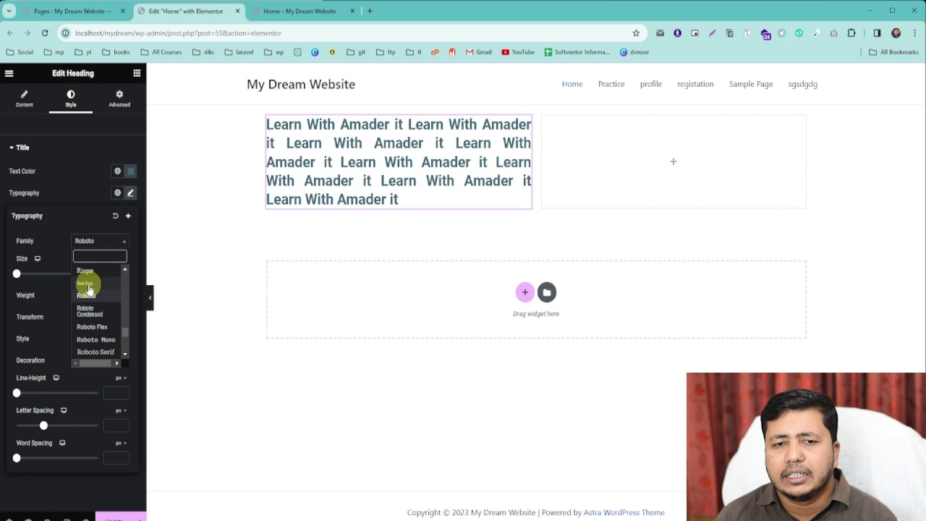
click(86, 270)
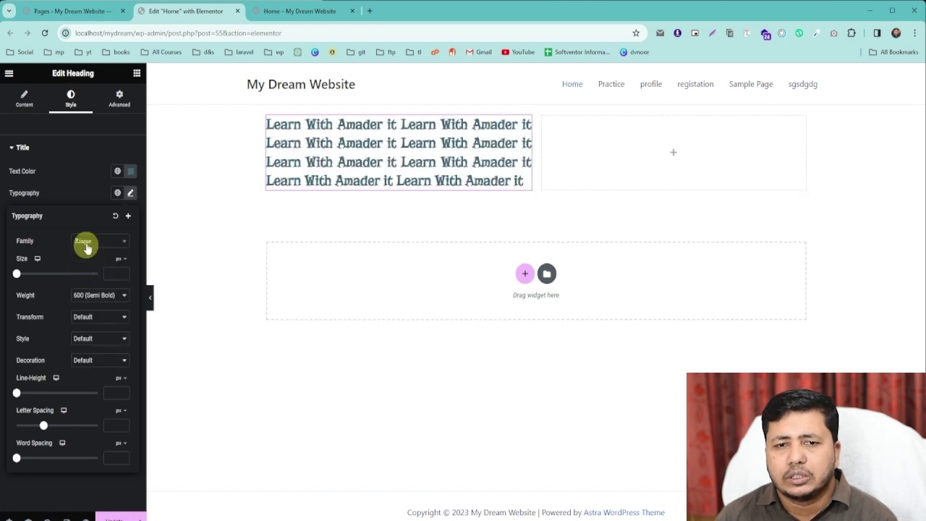
click(83, 241)
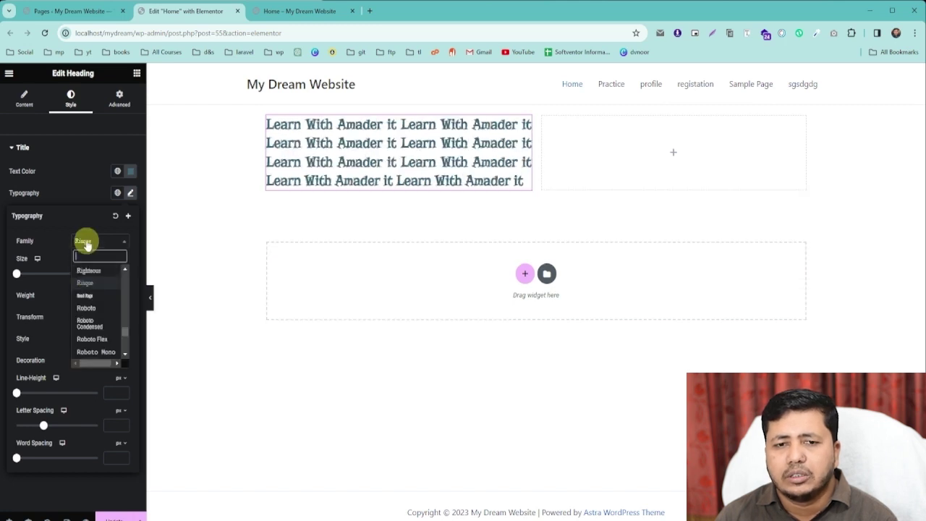
click(81, 325)
click(104, 244)
scroll(101, 340, down, 1)
click(94, 295)
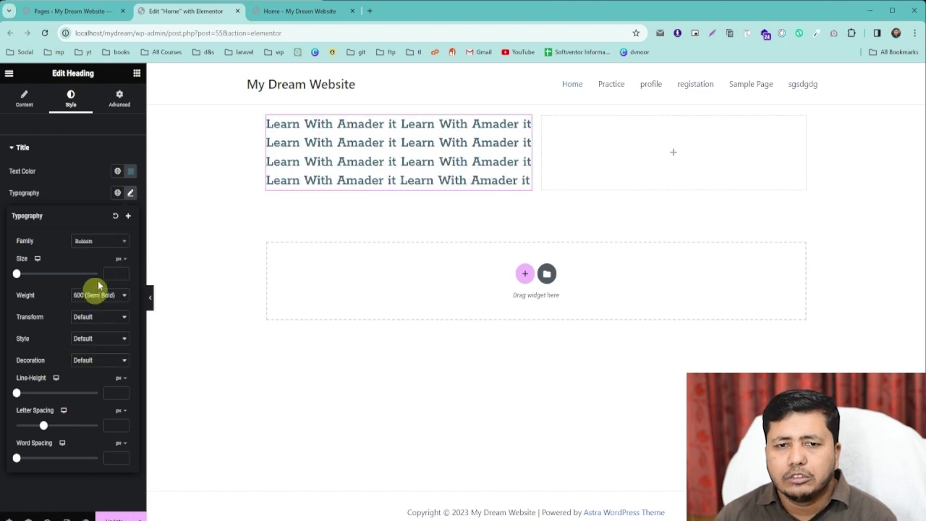
click(97, 243)
scroll(91, 325, down, 2)
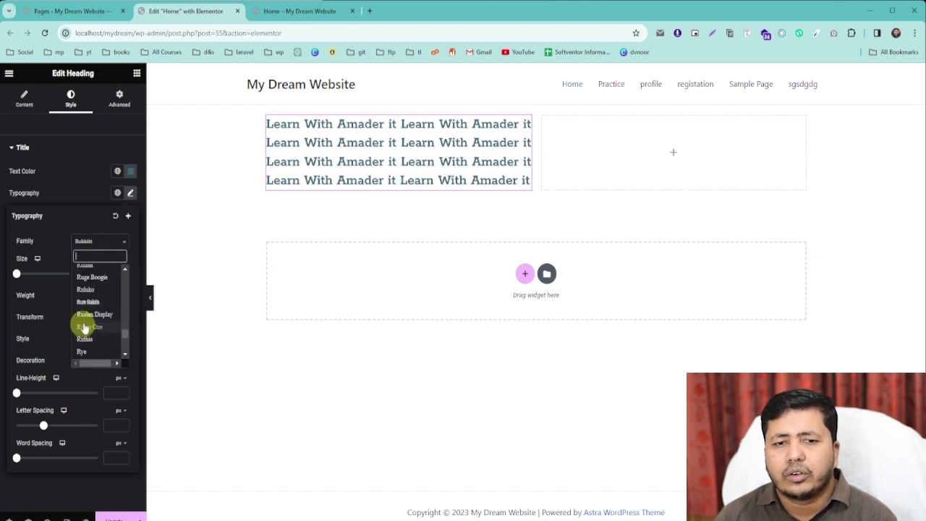
click(87, 290)
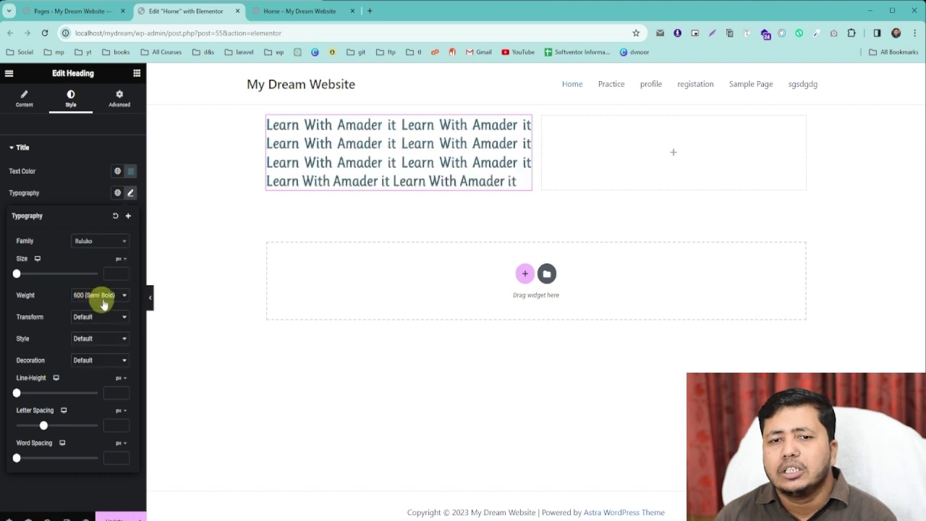
Try the Ruge Boogie, Russo One and Saira Extra Condensed font families on the heading
click(97, 241)
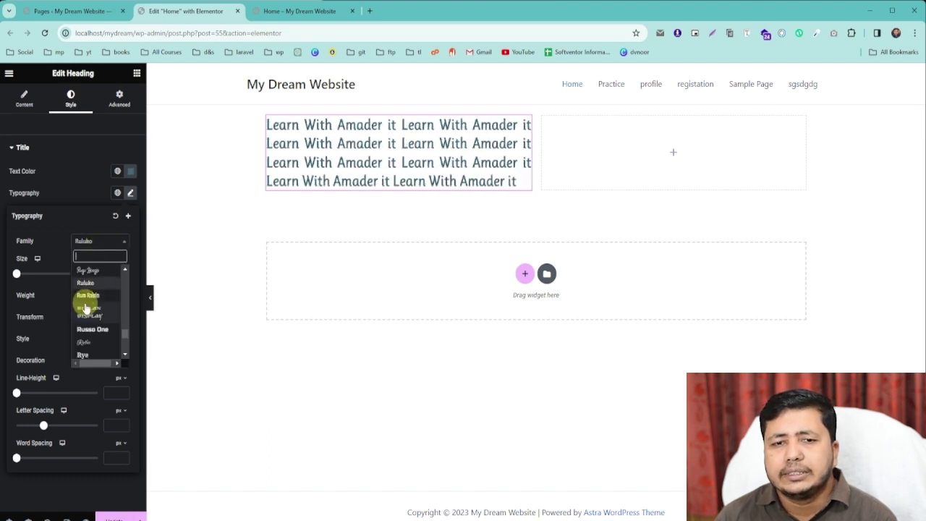
click(88, 271)
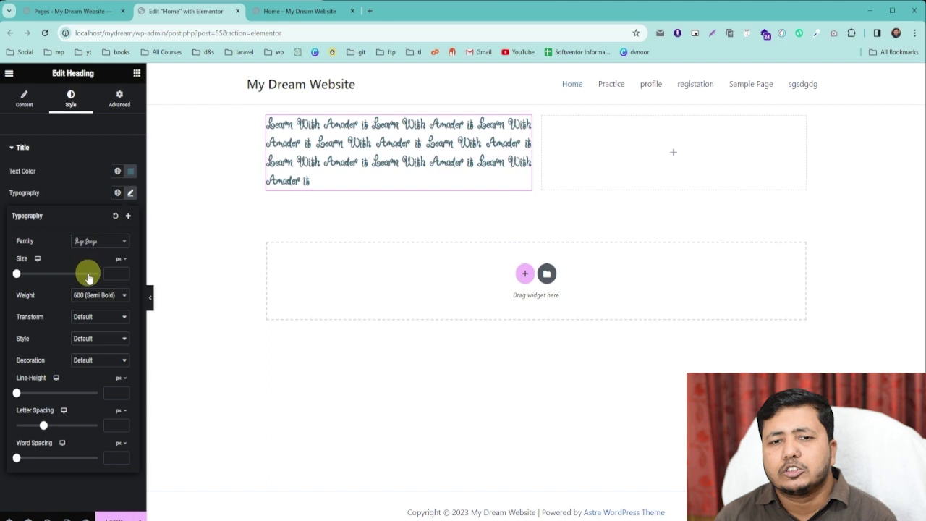
click(85, 241)
scroll(90, 304, down, 2)
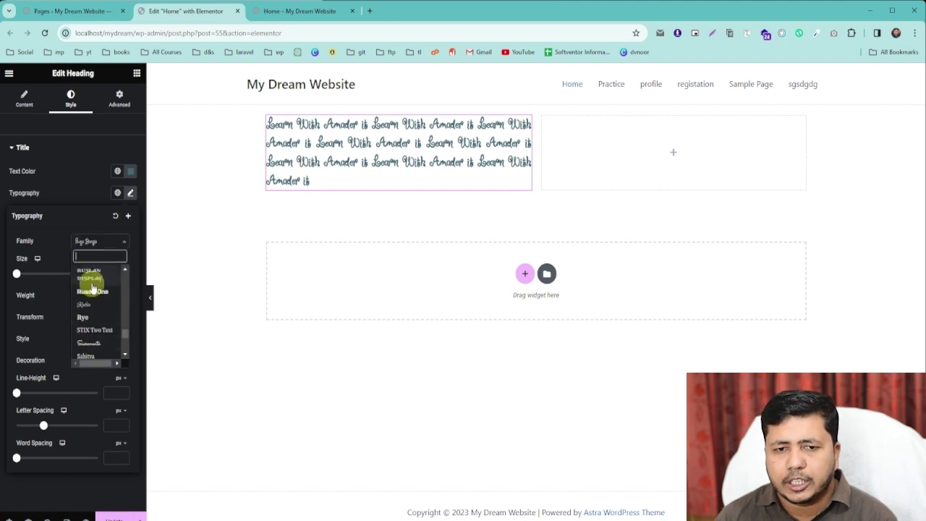
click(91, 291)
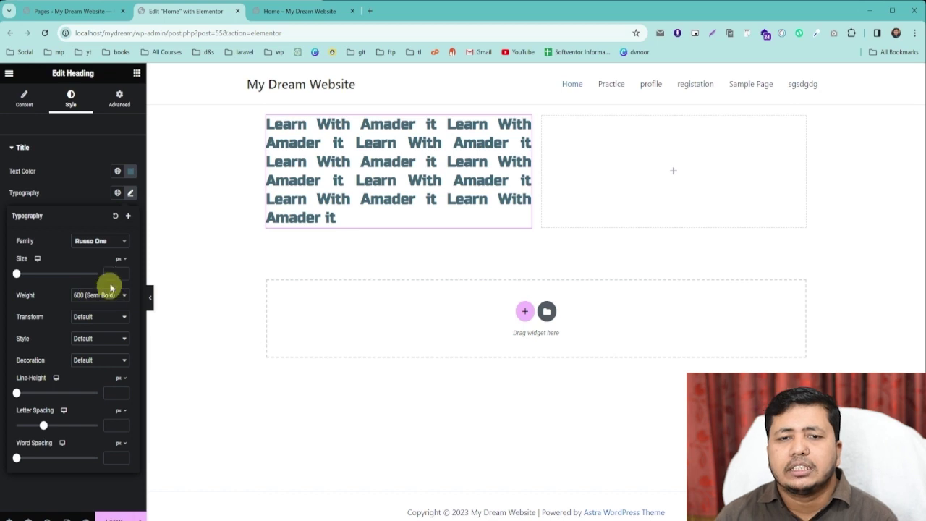
click(105, 243)
scroll(91, 304, down, 2)
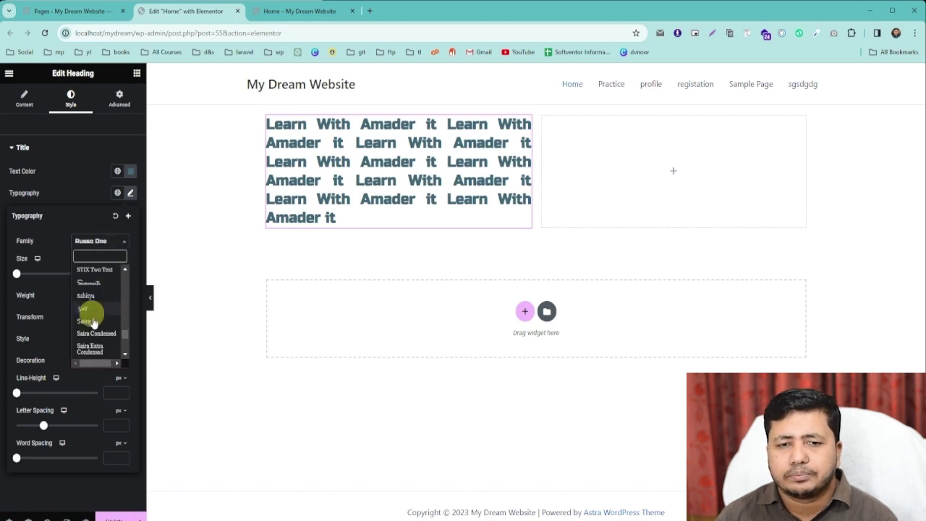
click(91, 351)
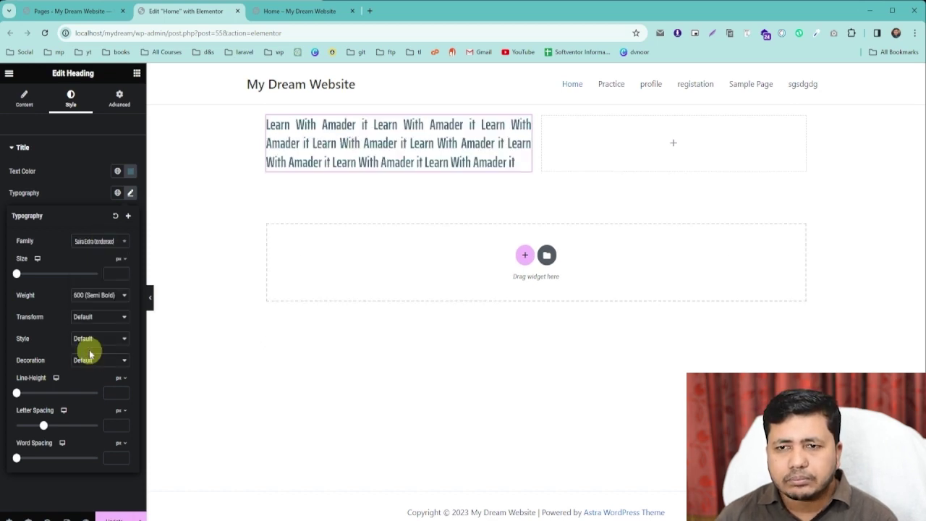
Set the heading's font family to Sawarabi Gothic and its font size to 29 px
click(113, 243)
scroll(86, 353, down, 2)
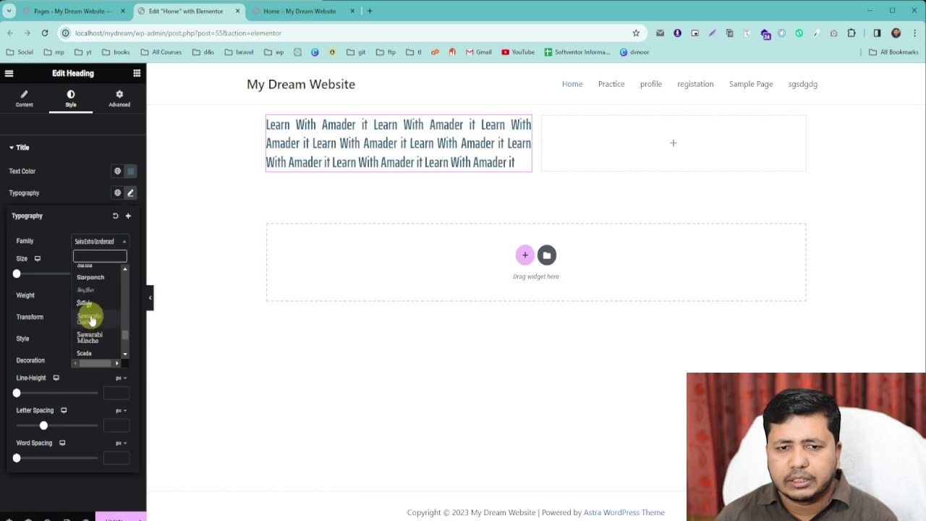
click(91, 322)
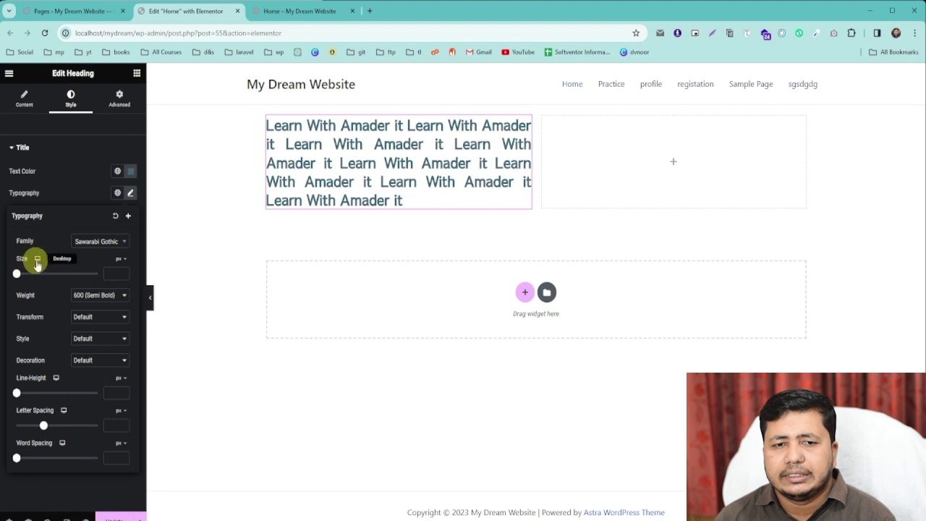
mouse_move(16, 274)
mouse_down()
mouse_move(41, 272)
mouse_move(27, 273)
mouse_up()
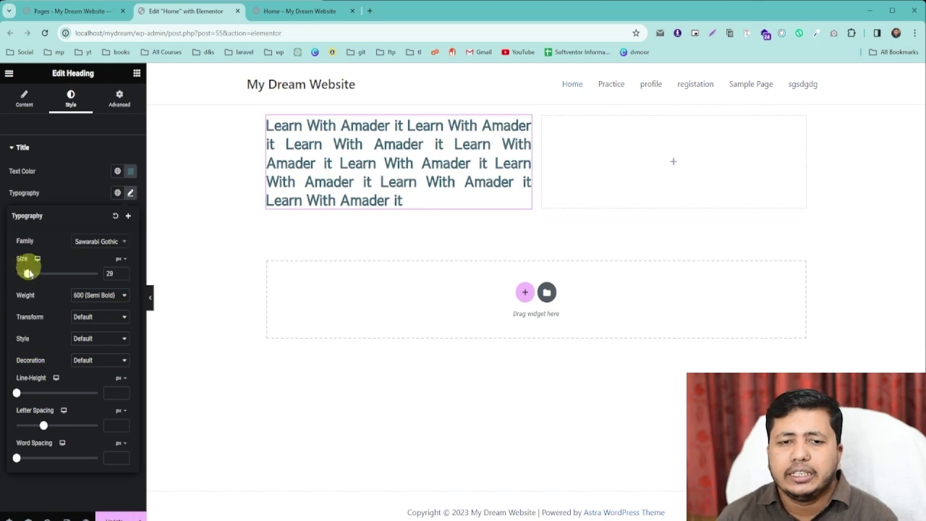
Try the 100 (Thin) and 400 (Normal) font weights on the heading and set the weight to 900 (Black)
click(114, 298)
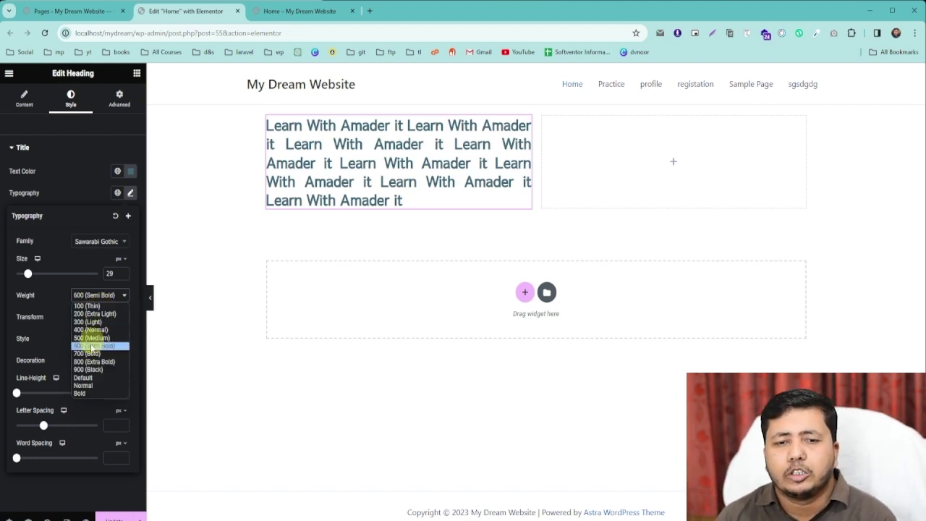
click(91, 370)
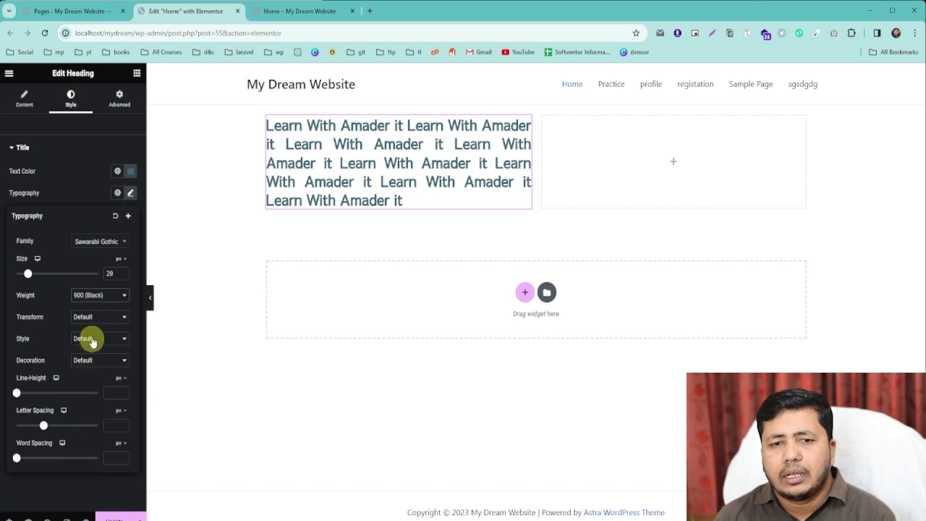
click(93, 296)
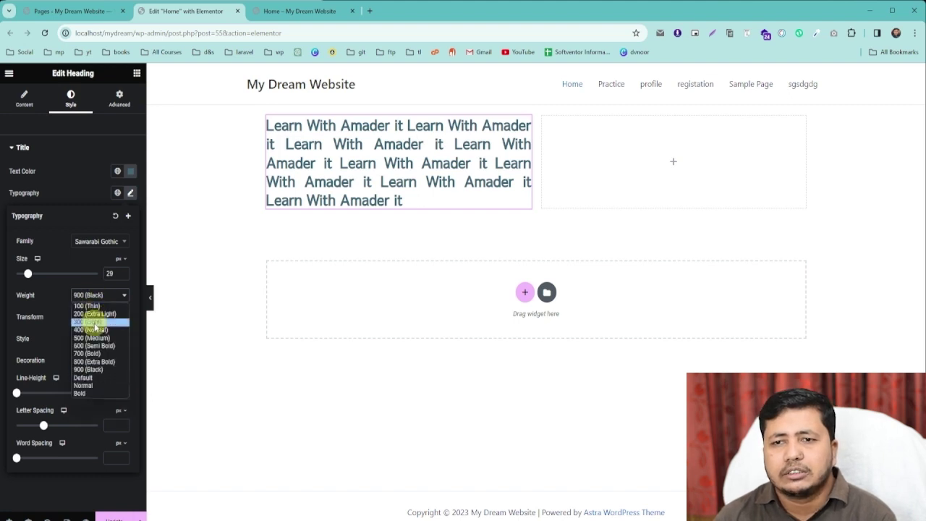
click(88, 322)
click(90, 296)
key(Escape)
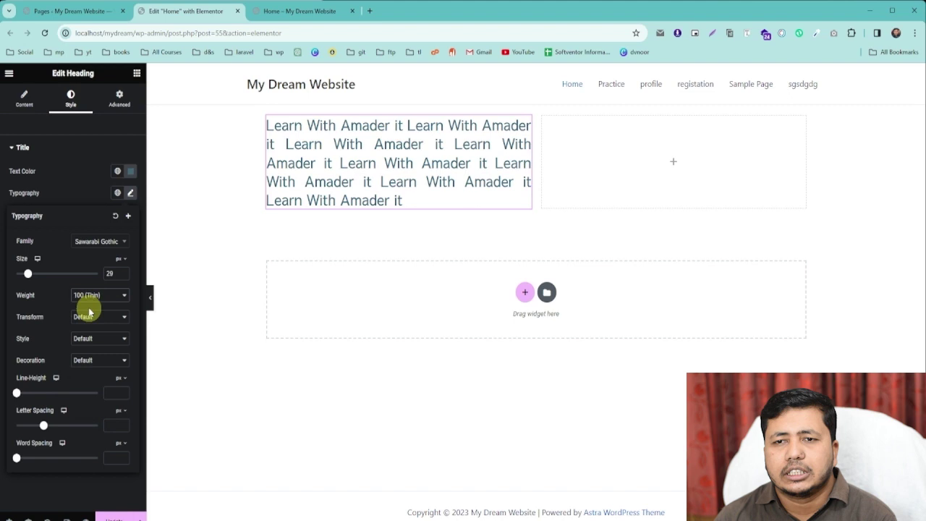
click(89, 297)
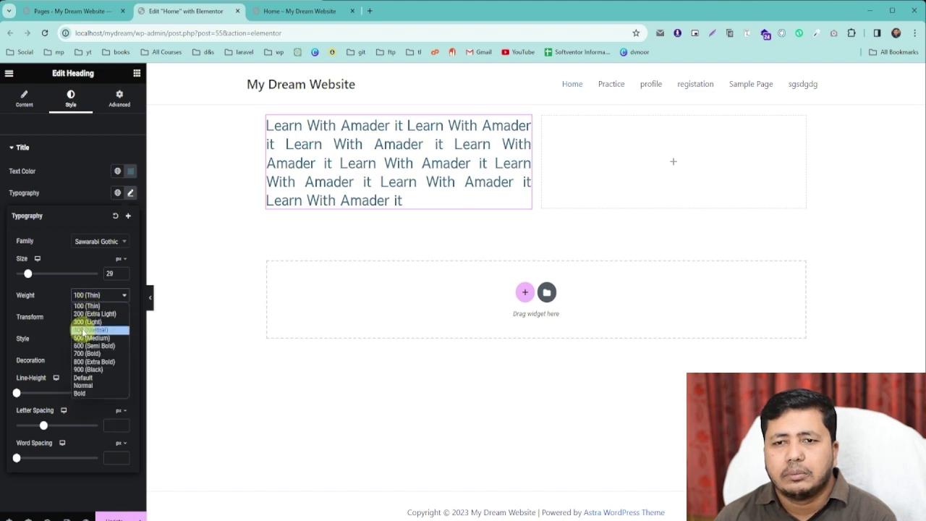
click(82, 332)
click(82, 298)
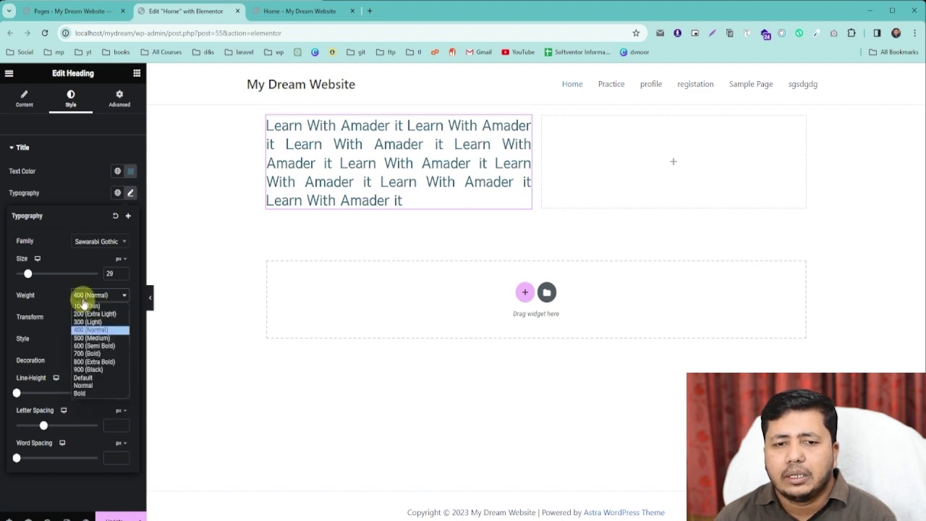
click(89, 369)
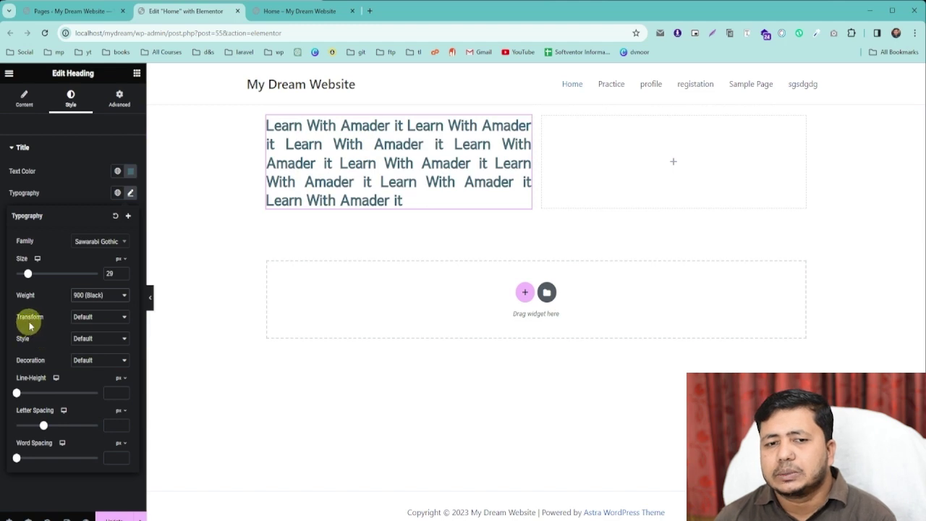
Try the Uppercase, Lowercase and Capitalize text transforms on the heading and set the transform to Normal
click(86, 319)
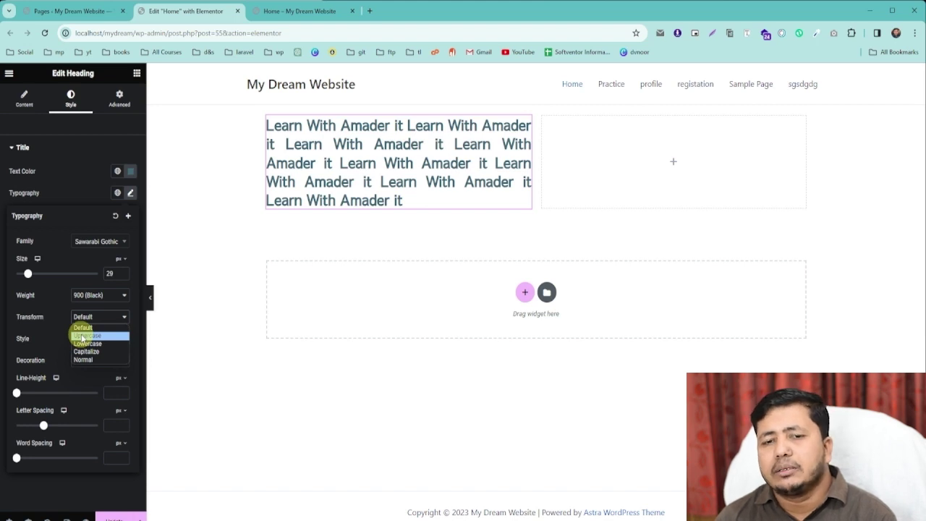
click(83, 336)
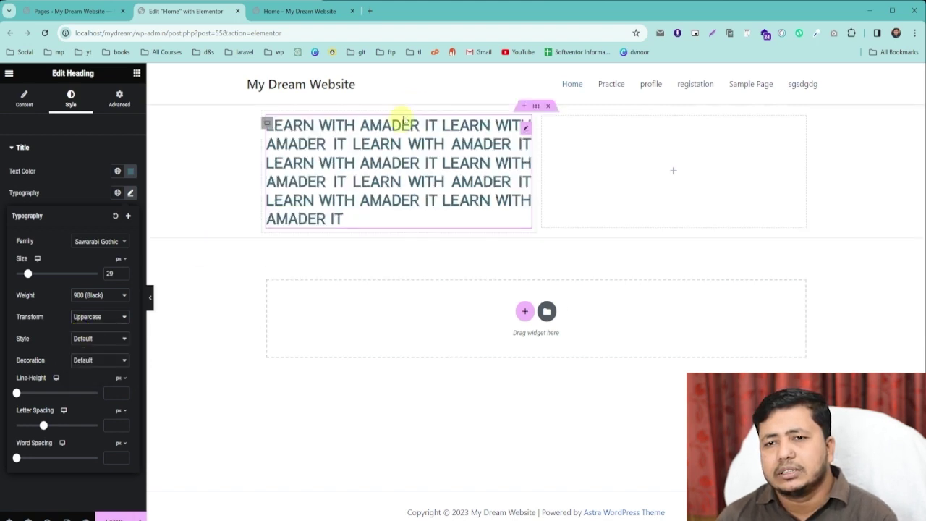
click(91, 324)
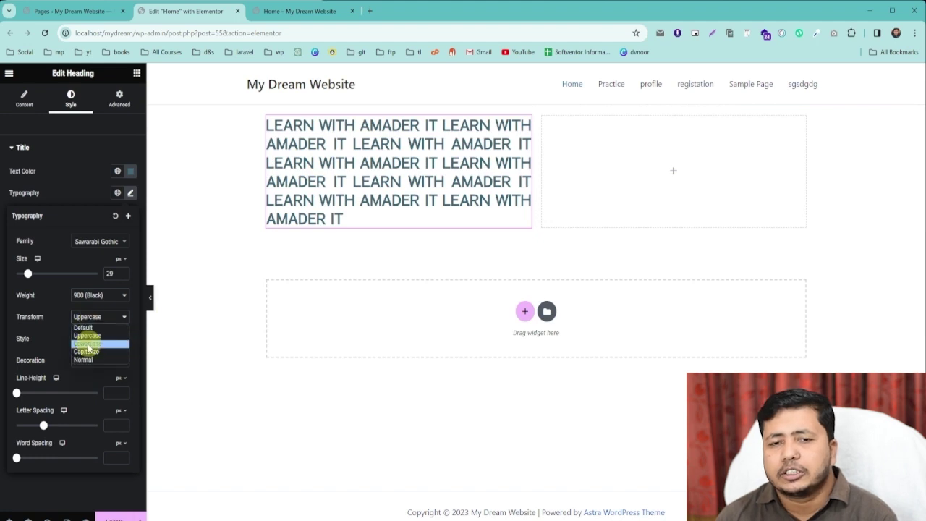
click(88, 345)
click(88, 319)
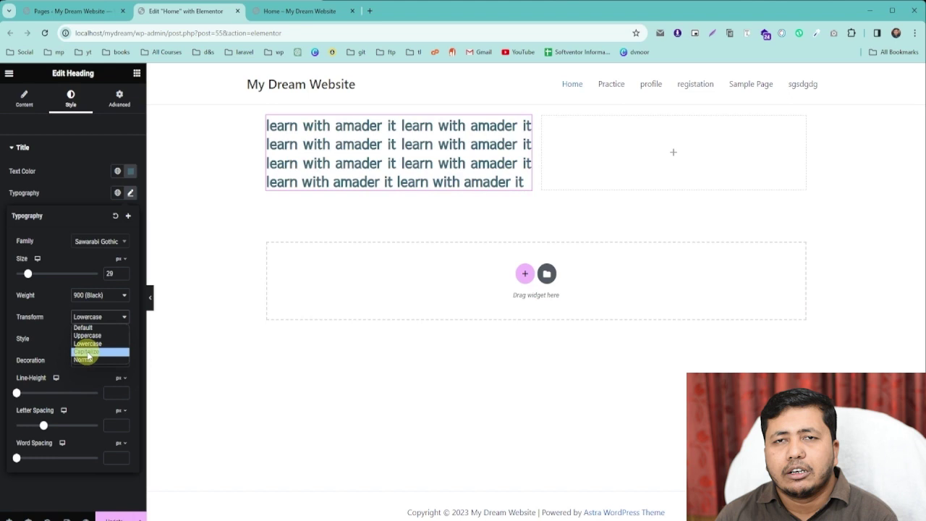
click(87, 352)
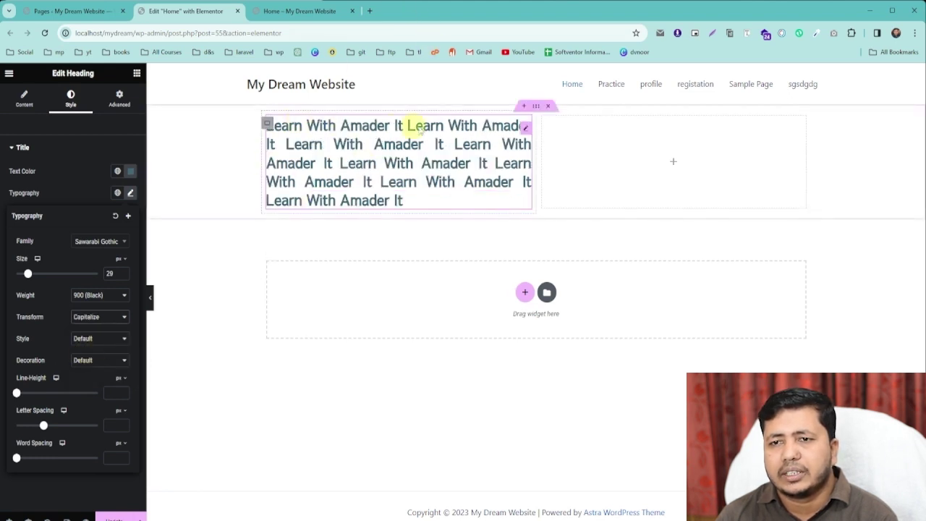
click(101, 318)
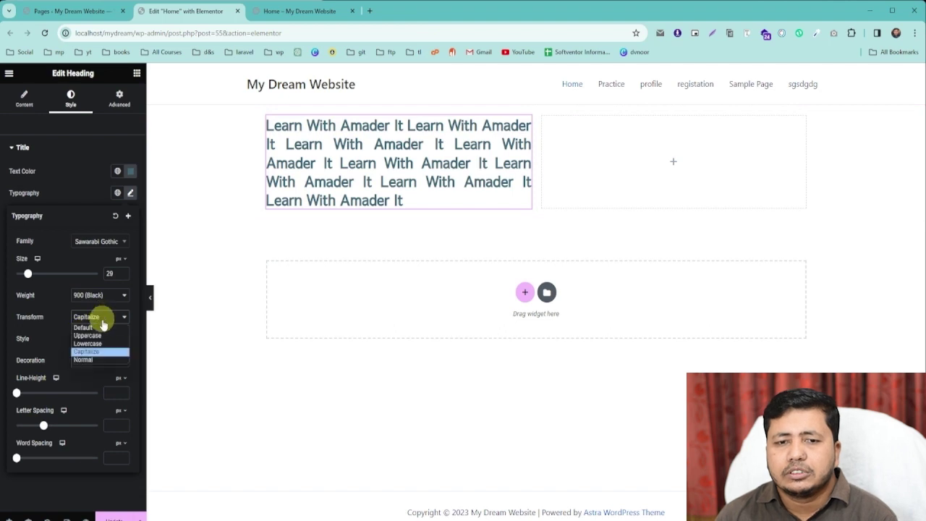
click(86, 360)
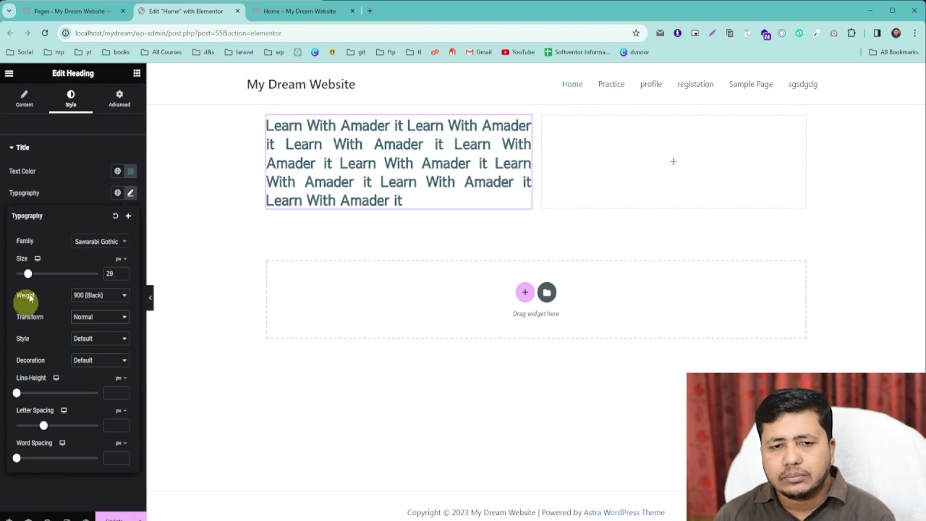
Try the Oblique and Italic font styles on the heading and set the style to Normal
click(105, 338)
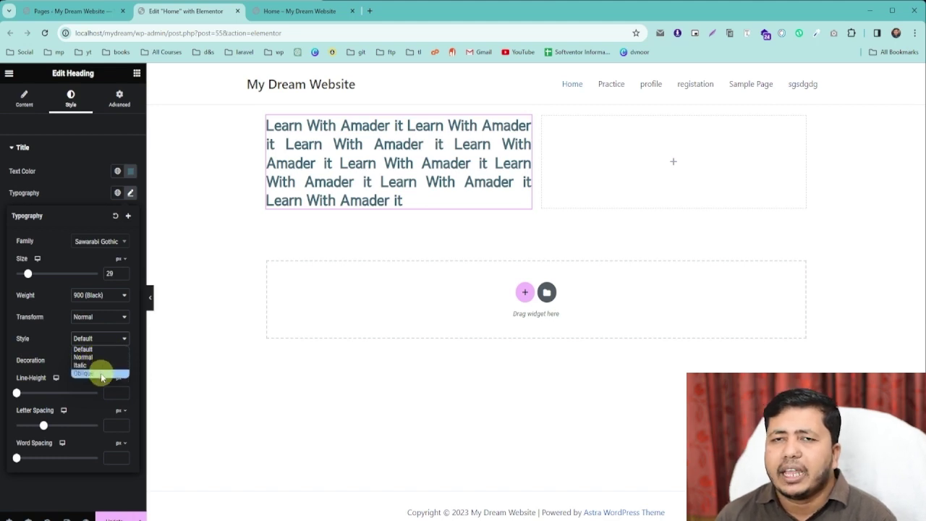
click(102, 373)
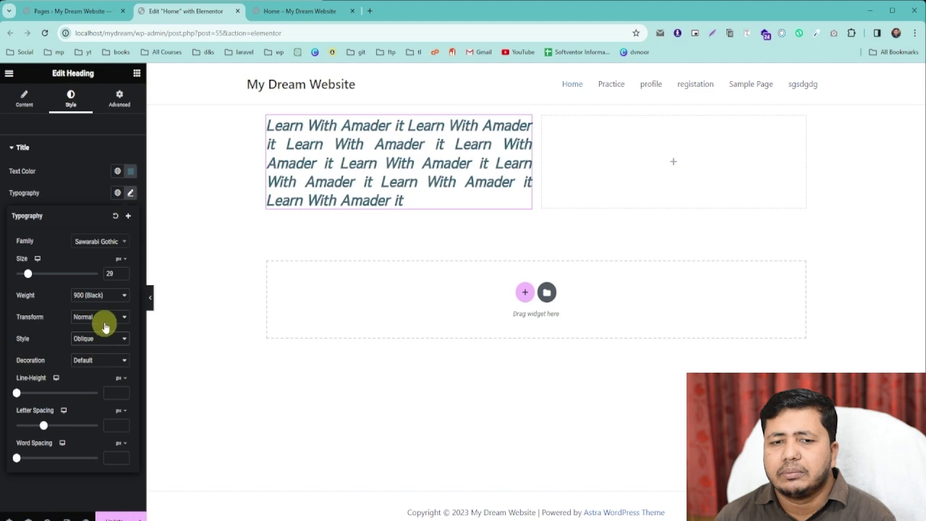
click(95, 337)
click(81, 364)
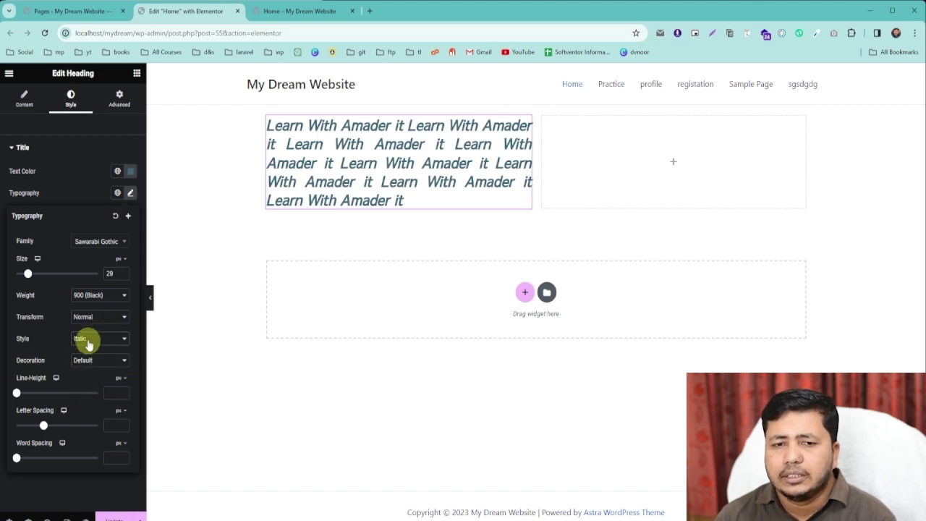
click(84, 358)
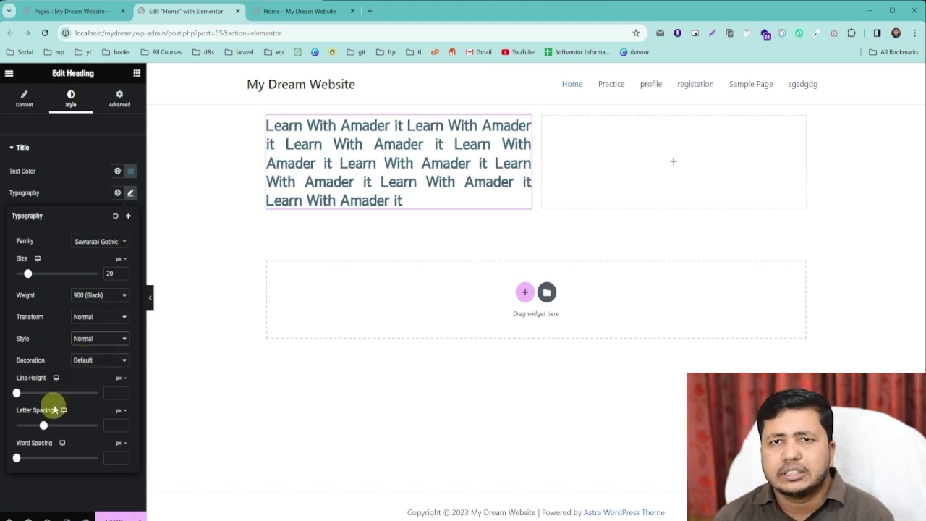
Try the Underline, Overline, Line Through and None decorations on the heading and return the decoration to Default
click(92, 360)
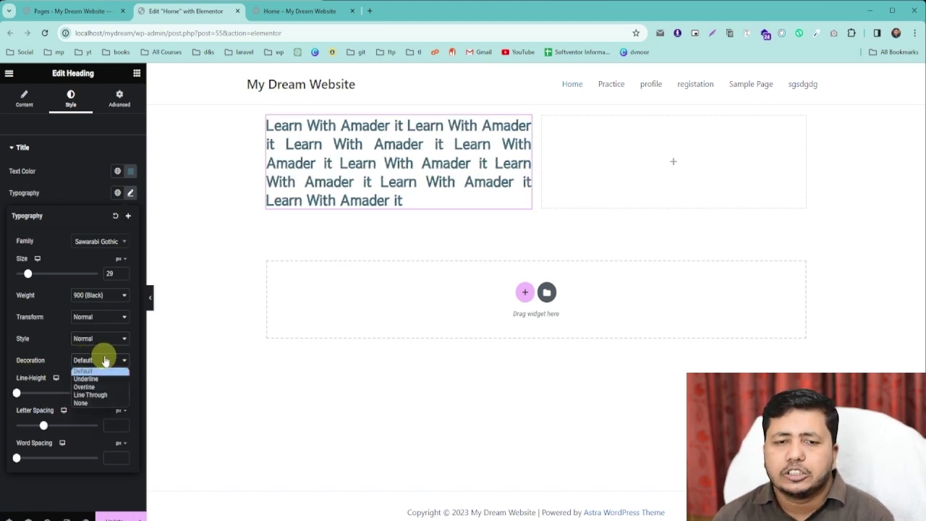
click(78, 379)
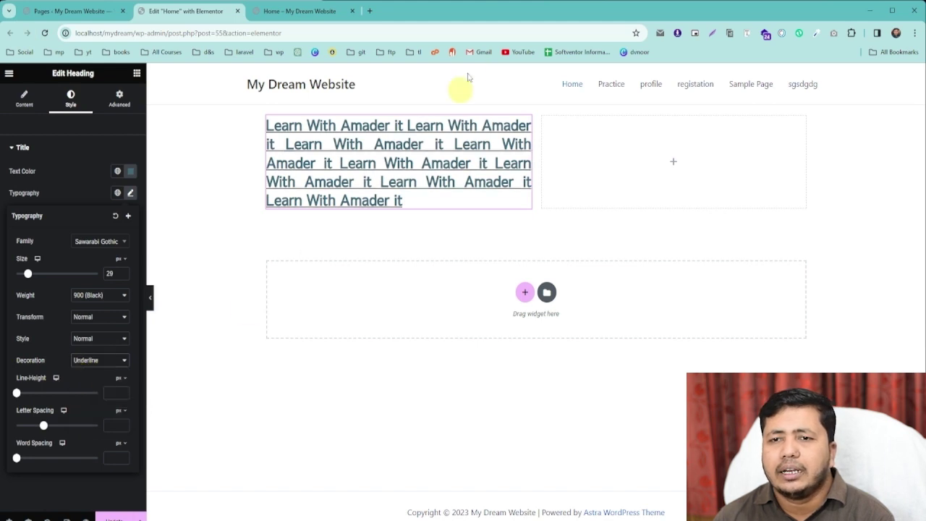
click(89, 362)
click(86, 388)
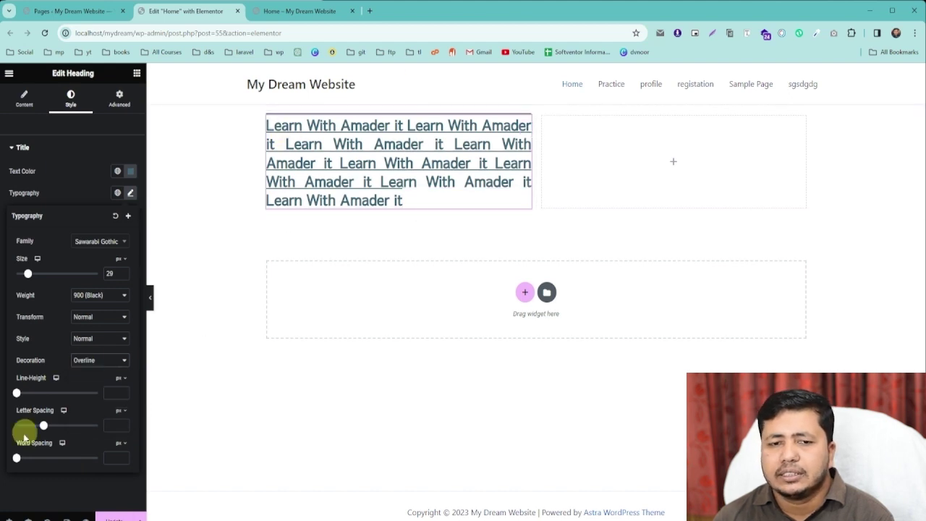
click(93, 361)
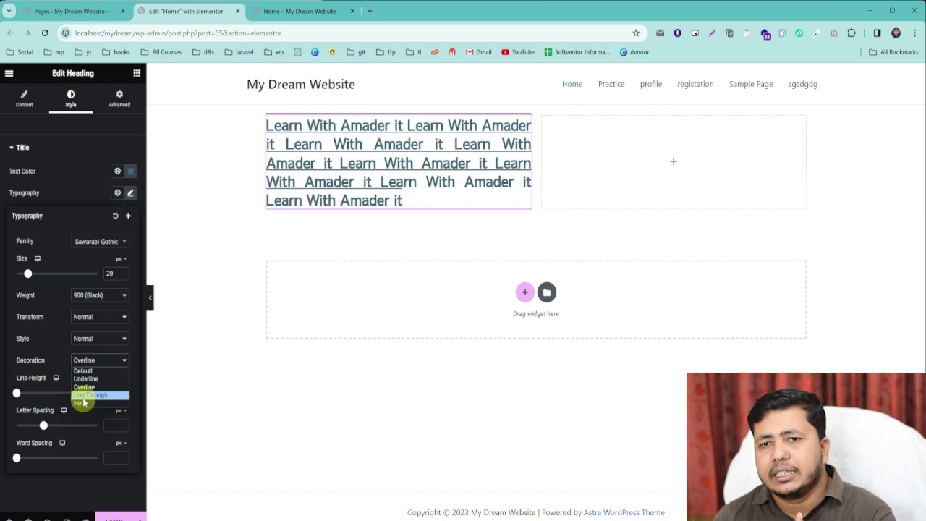
click(84, 397)
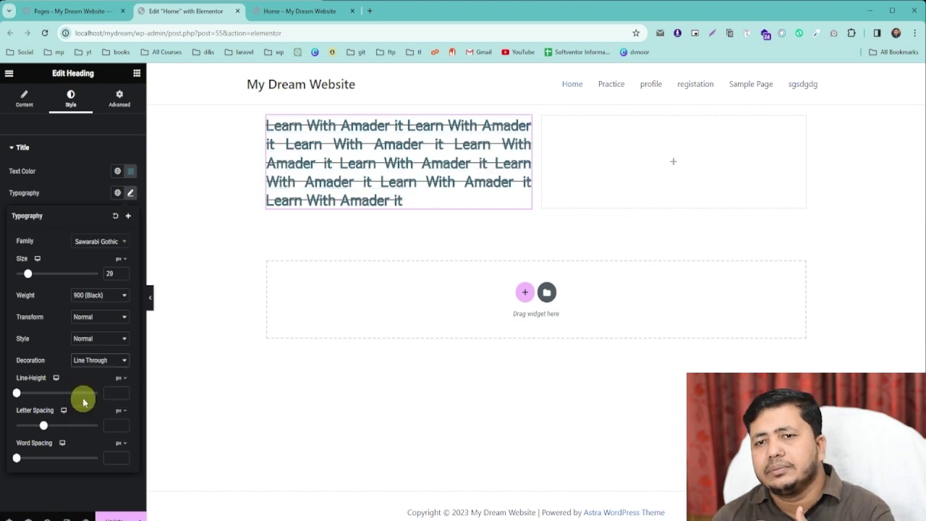
click(83, 362)
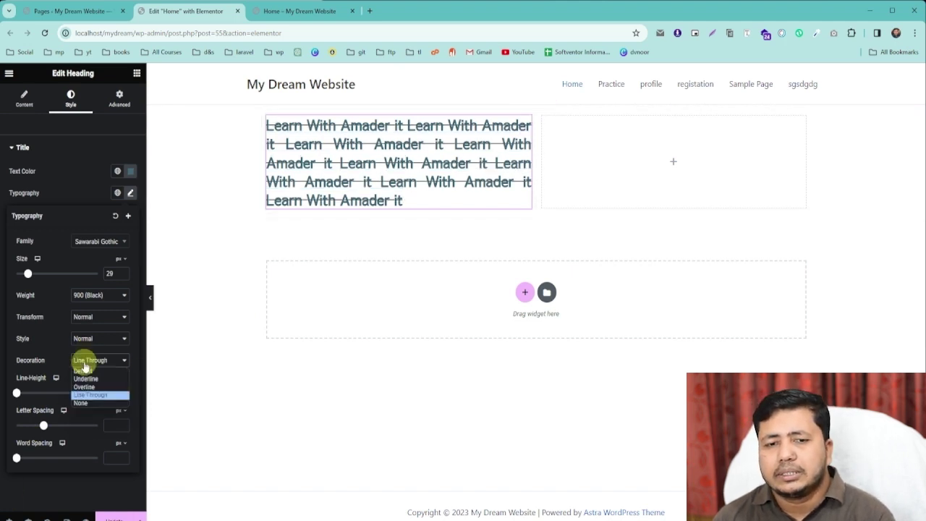
click(79, 402)
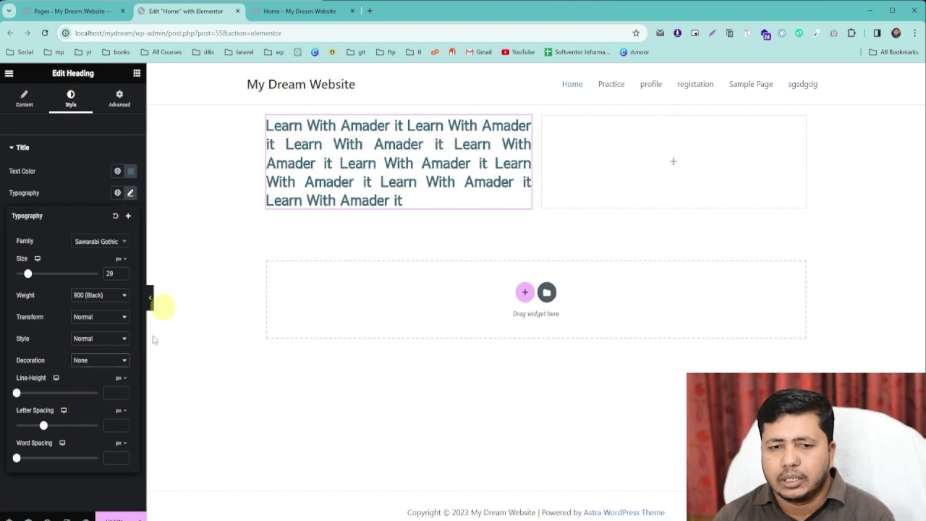
click(82, 360)
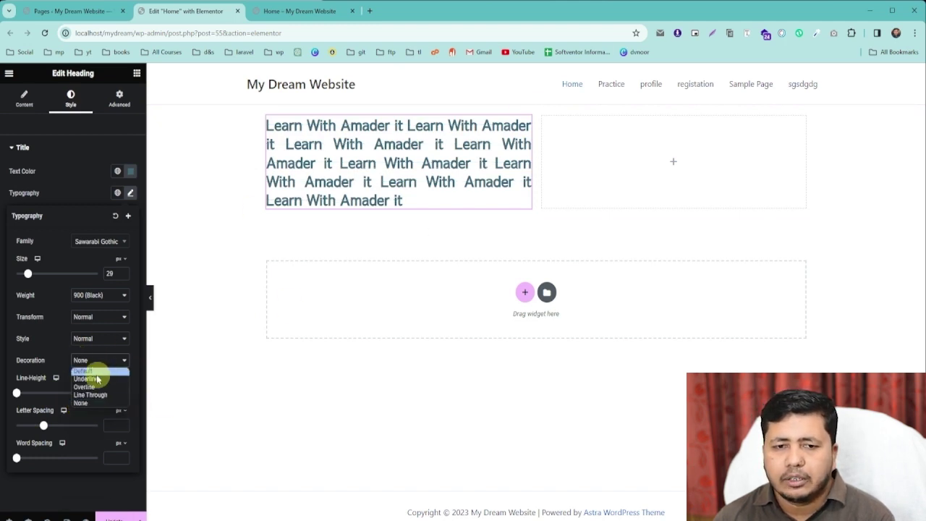
click(90, 372)
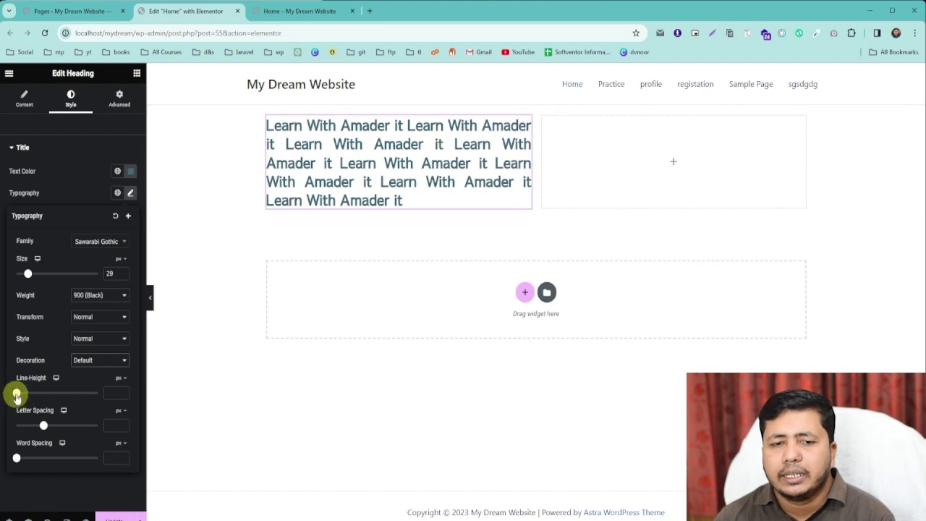
Set the heading's line height to 36 px, letter spacing to -0.6 px and word spacing to 20 px
drag(17, 394, 45, 394)
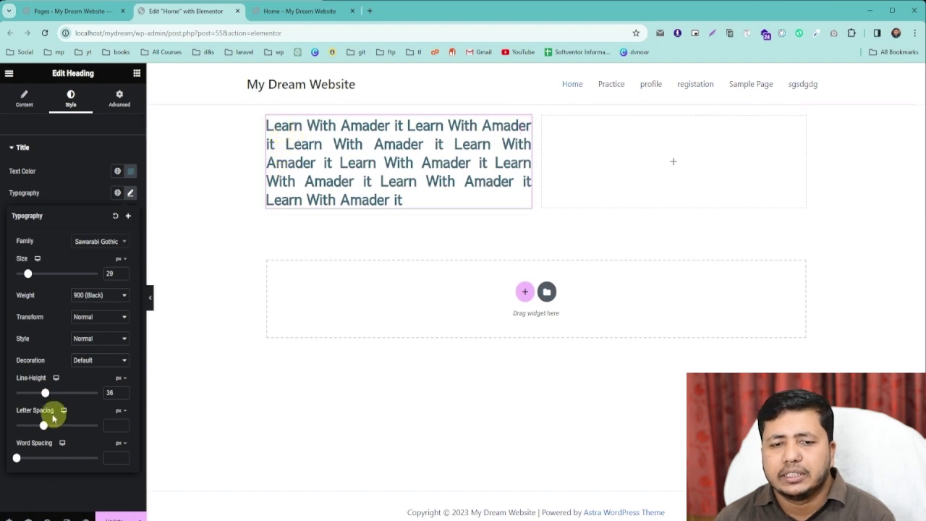
drag(44, 427, 33, 465)
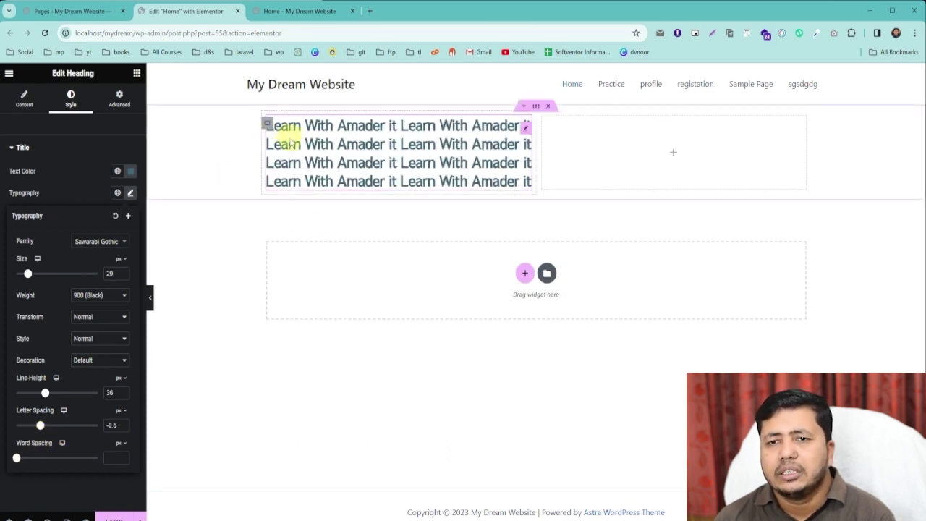
mouse_move(17, 459)
mouse_down()
mouse_move(89, 455)
mouse_move(34, 458)
mouse_up()
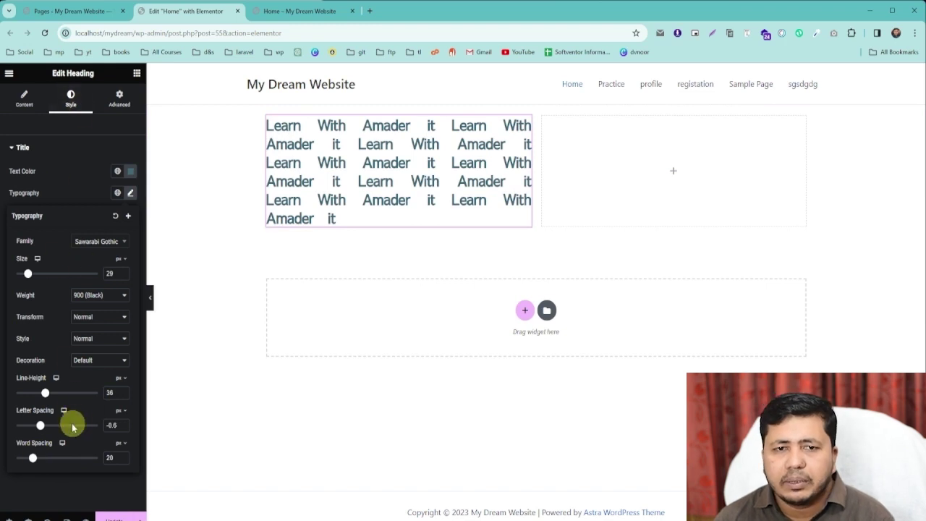
In the heading's advanced layout settings, set the margin to 49 px and the padding to 36 px on all sides
click(119, 102)
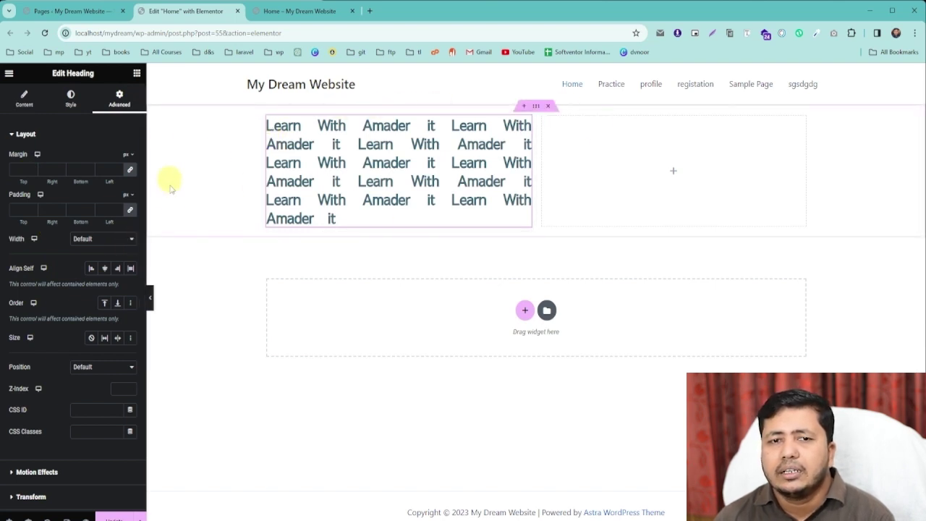
click(32, 168)
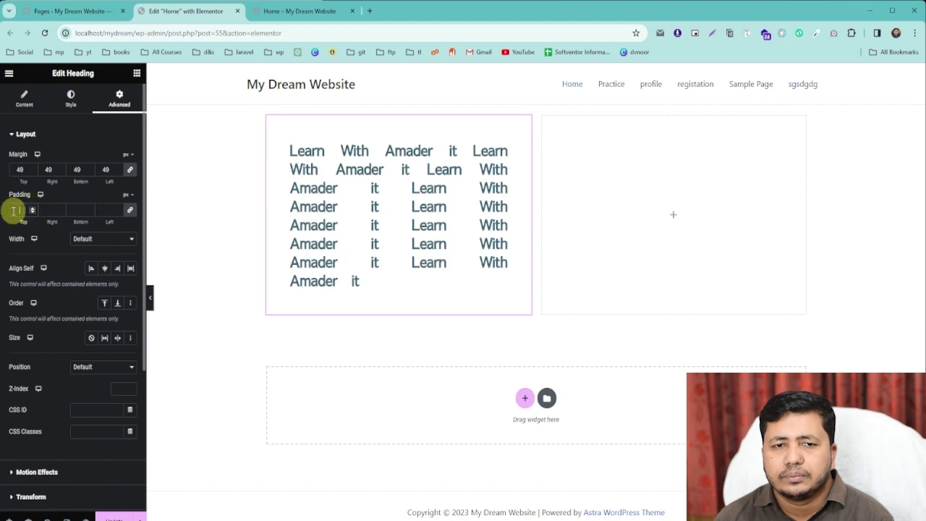
drag(32, 209, 31, 210)
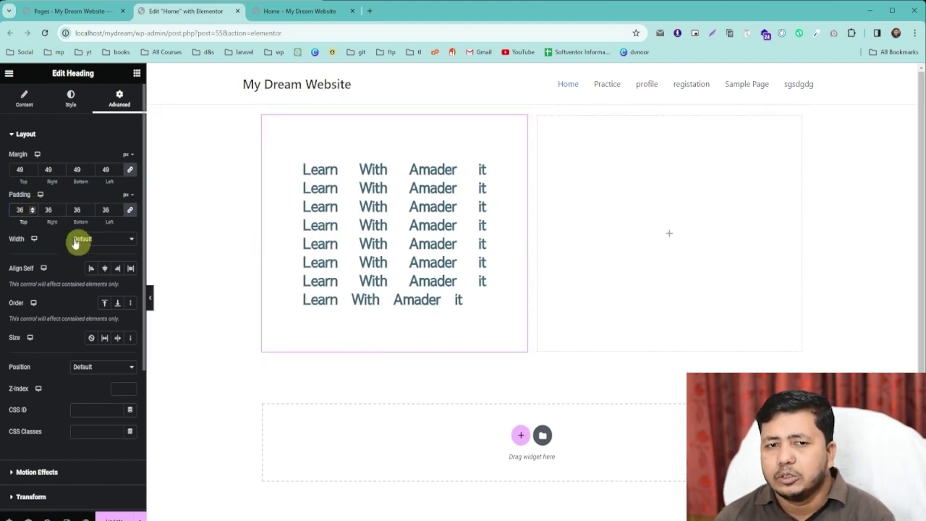
scroll(66, 223, down, 1)
scroll(65, 227, up, 1)
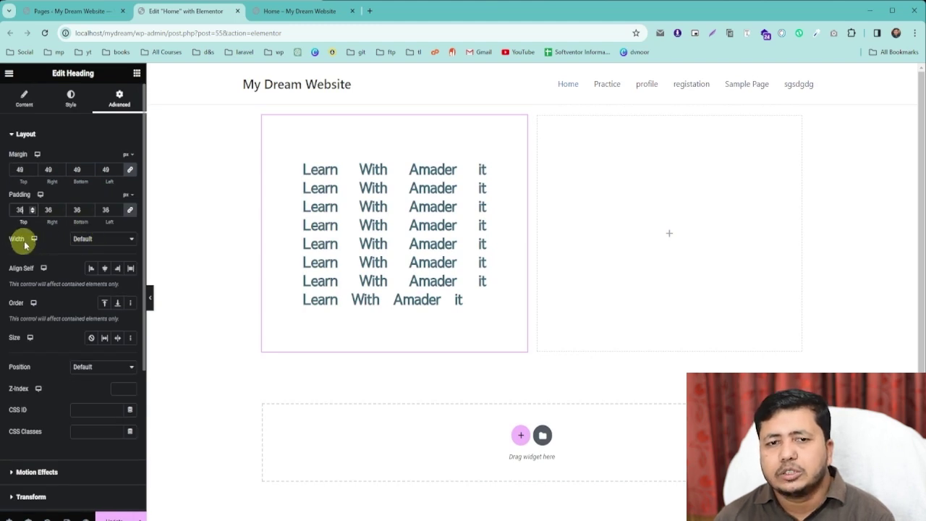
click(81, 239)
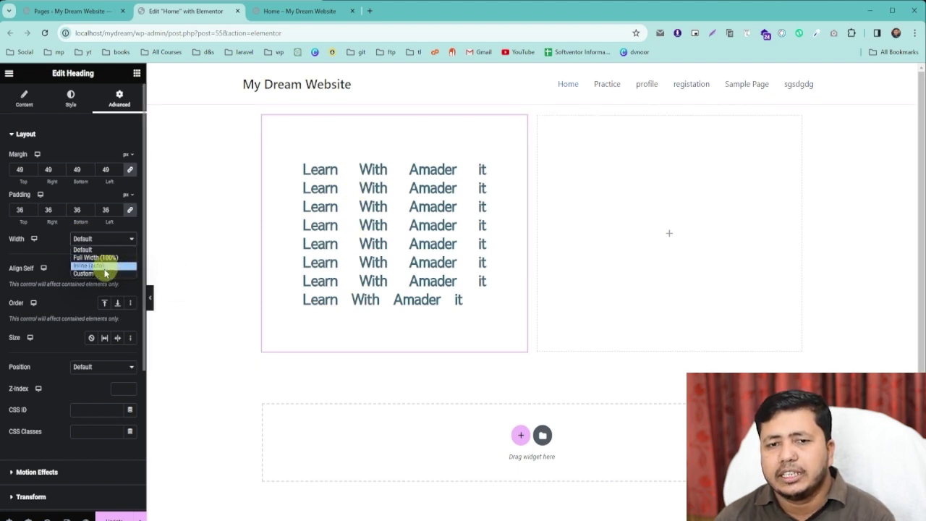
click(2, 305)
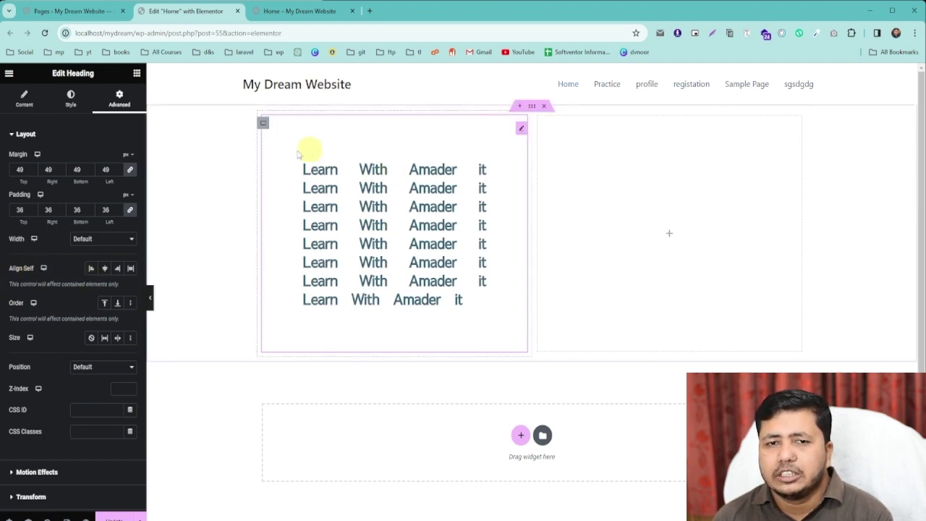
Clear the heading's margin and padding values and shorten its title to a single "Learn With Amader it"
double_click(20, 170)
key(BackSpace)
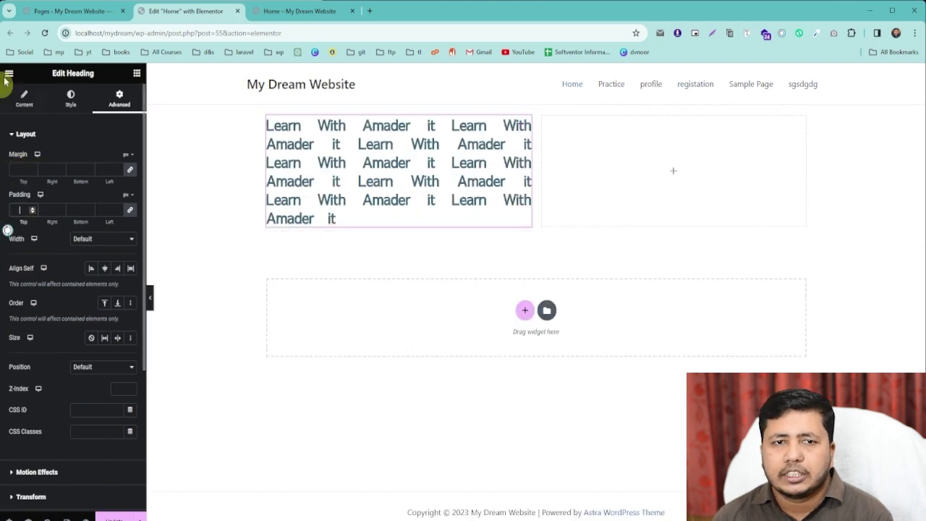
click(23, 100)
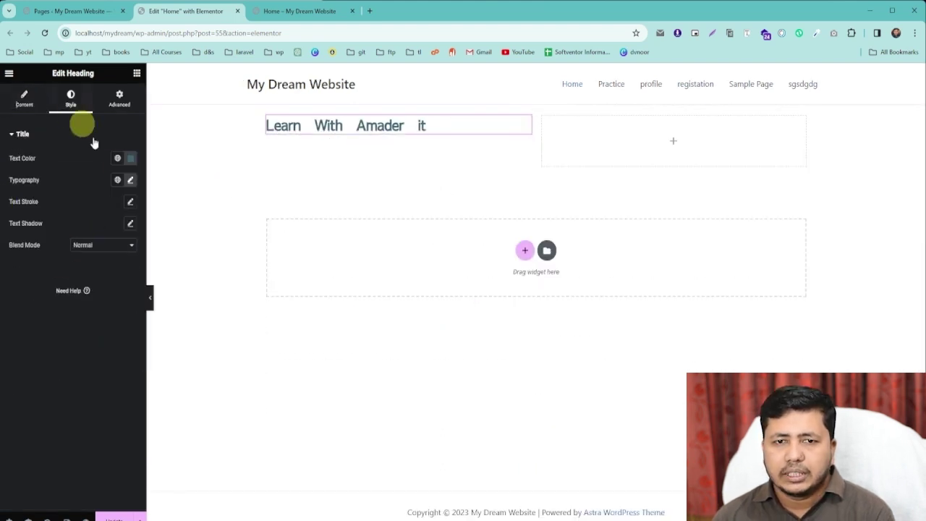
Reduce the word spacing in the heading's typography so the words sit close together
click(130, 181)
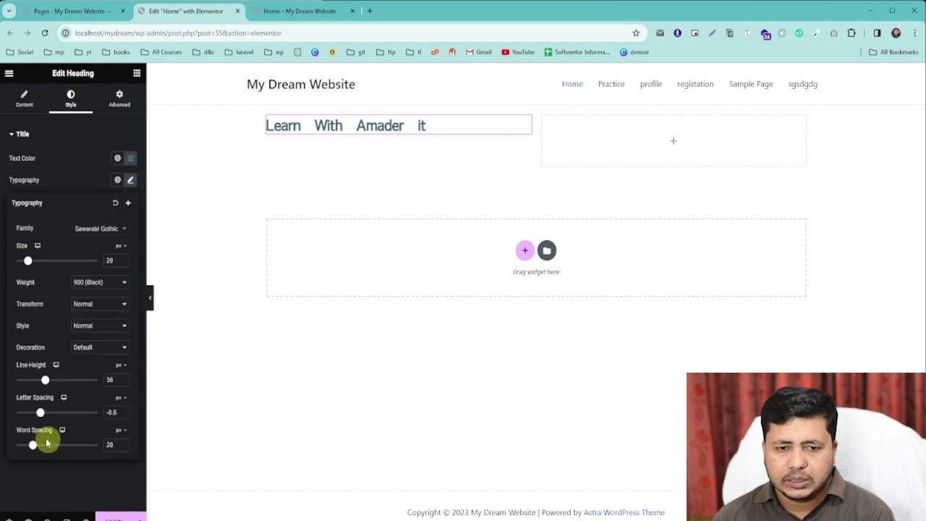
drag(33, 445, 19, 445)
Try the Start, Center and End self-alignments in the heading's advanced layout settings and set Align Self to Stretch
click(119, 99)
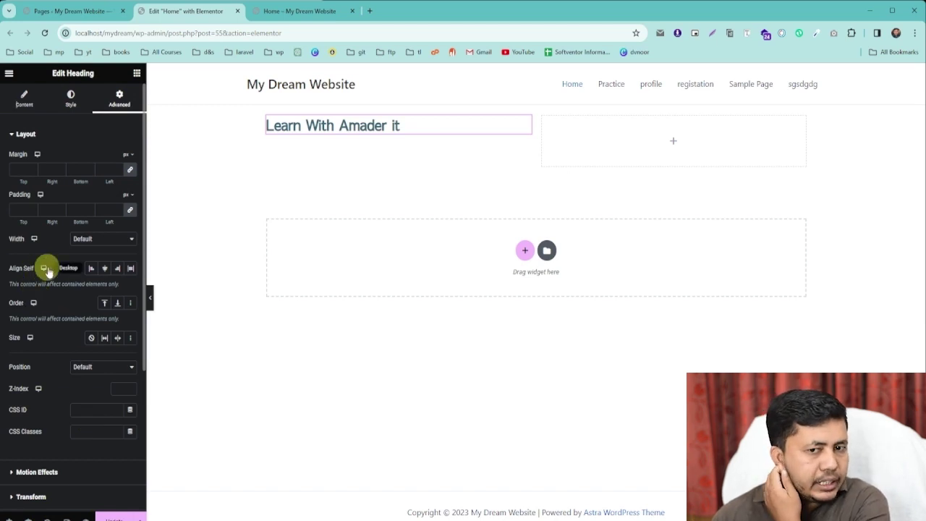
click(91, 271)
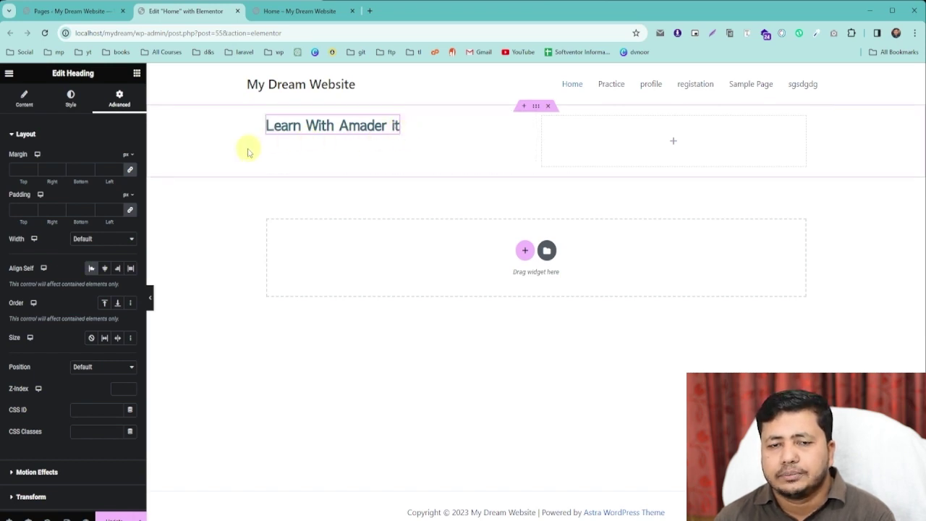
click(92, 269)
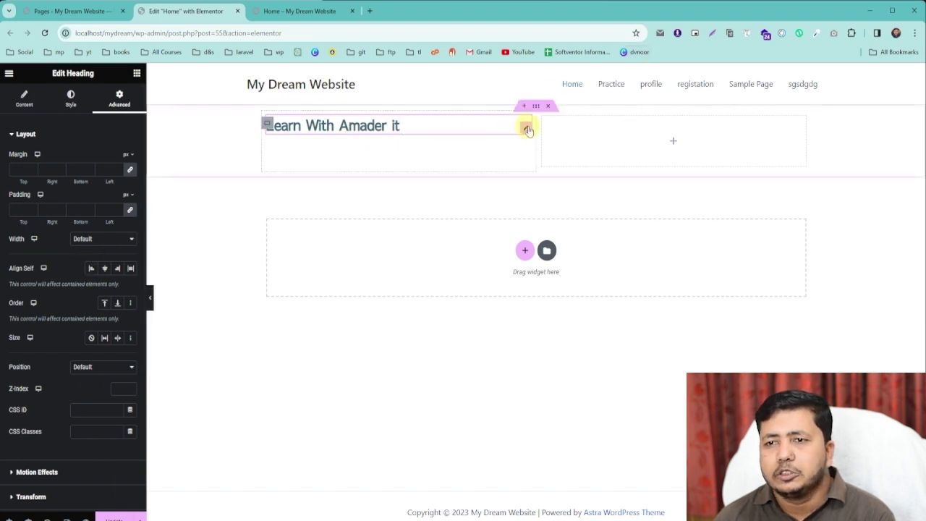
click(92, 268)
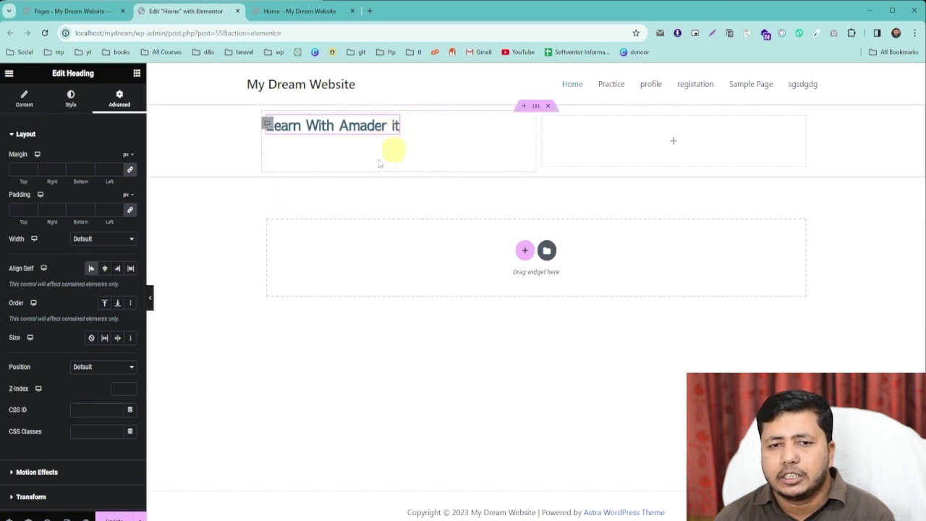
click(105, 270)
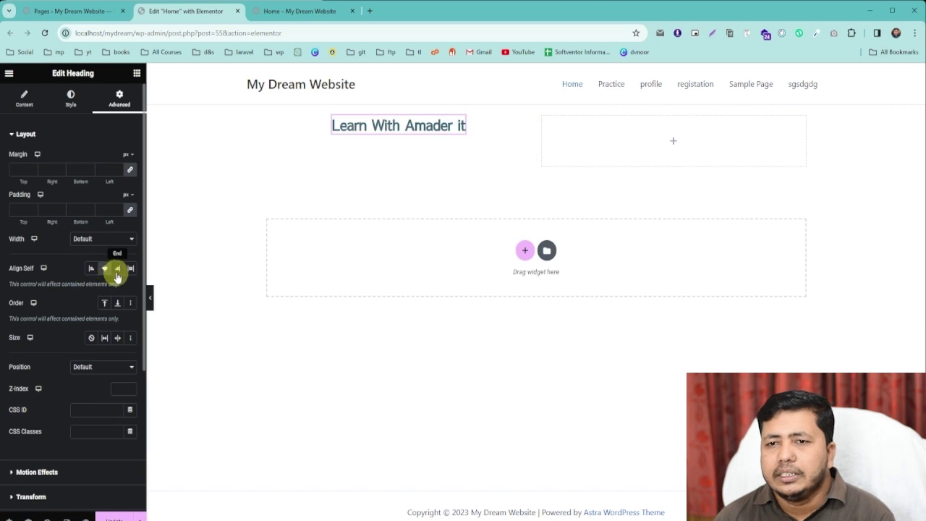
click(117, 271)
click(129, 270)
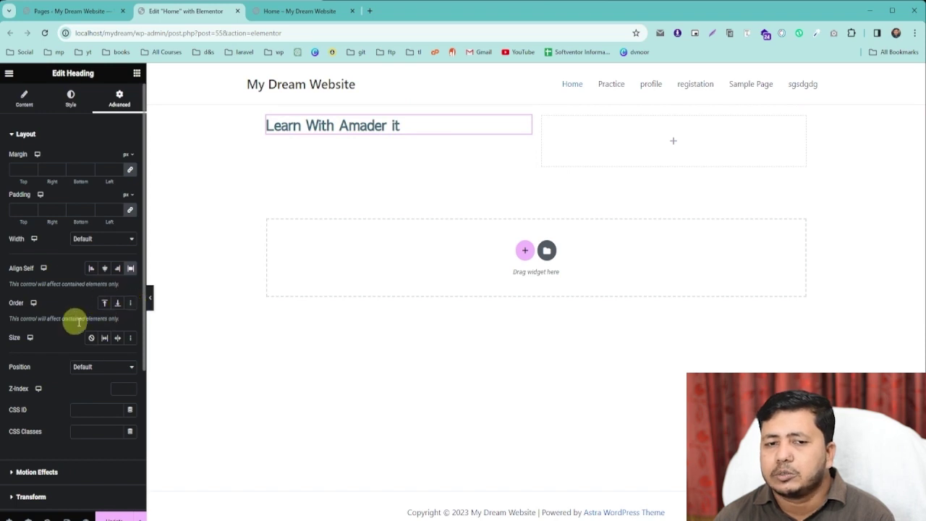
Try the Grow size option on the heading and set its size to Shrink
scroll(62, 315, down, 1)
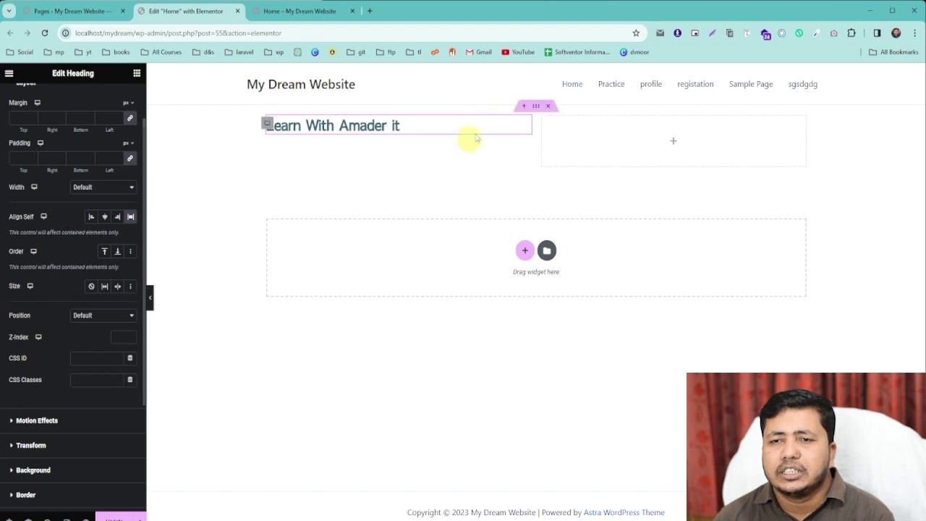
click(104, 286)
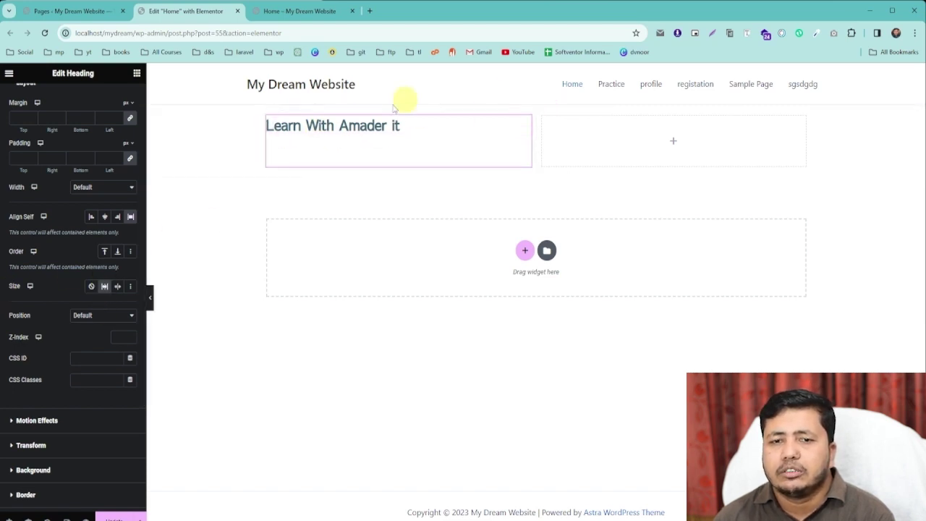
click(118, 286)
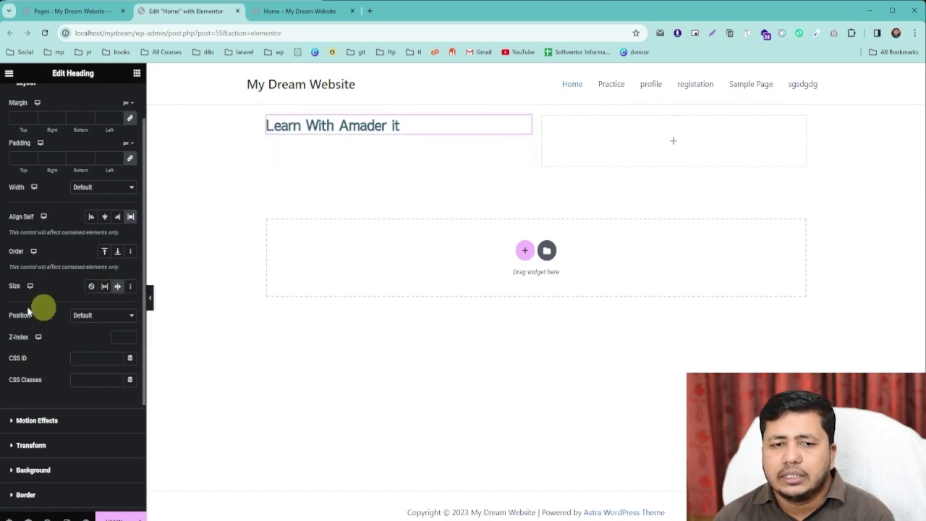
Try the Absolute position on the heading, move it freely on the canvas and return the position to Default
click(109, 314)
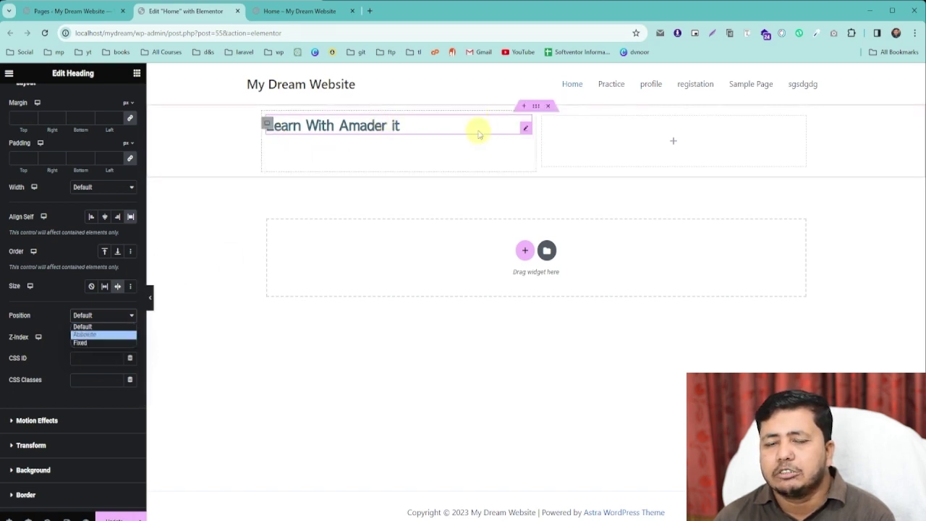
click(93, 334)
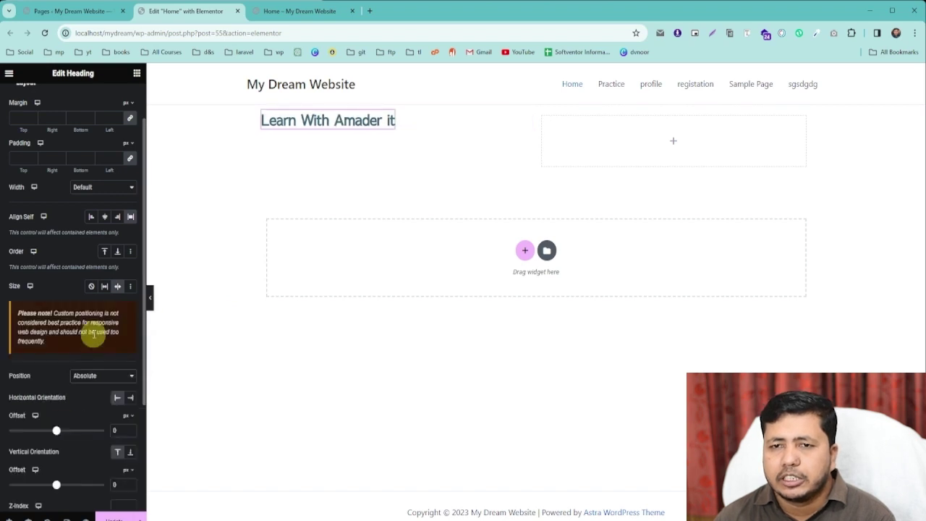
drag(388, 127, 413, 157)
click(101, 376)
click(83, 387)
click(91, 316)
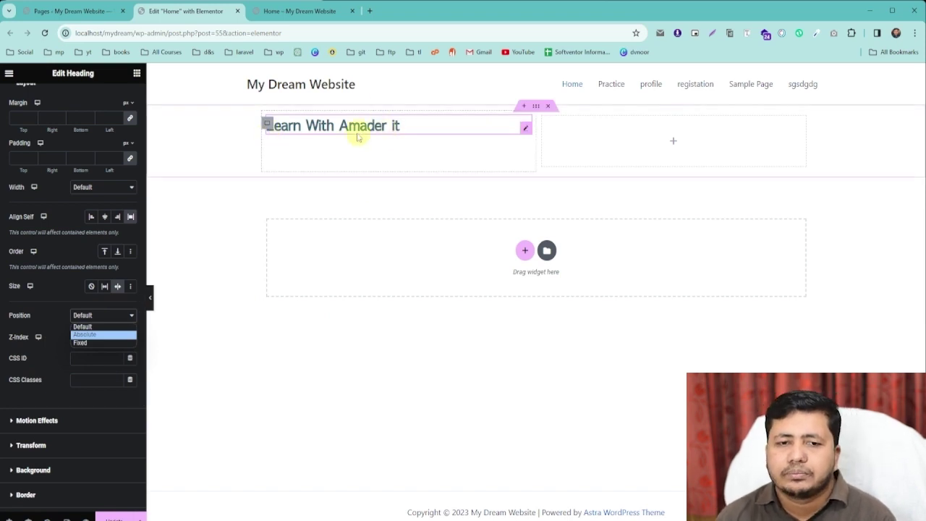
click(45, 314)
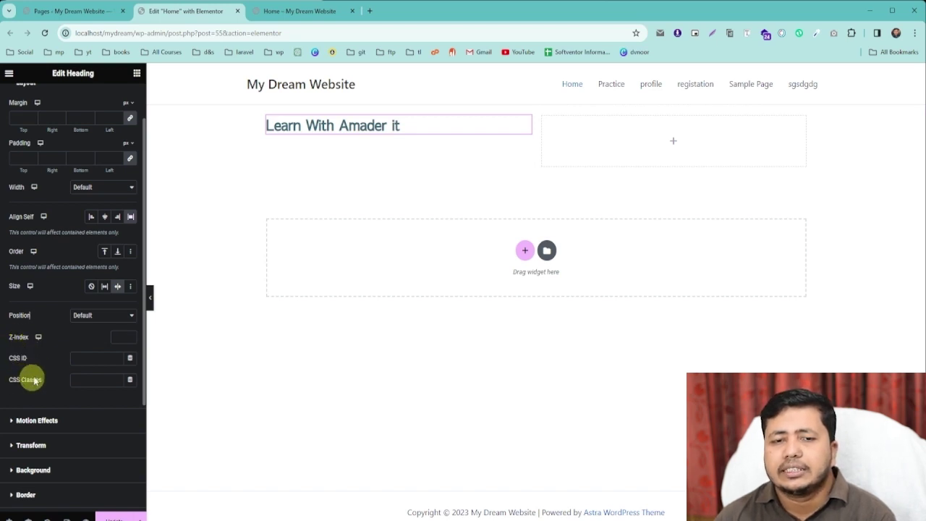
Examine the heading's classes in the inspected Home preview and return to the heading's CSS Classes setting in the editor
scroll(54, 341, down, 1)
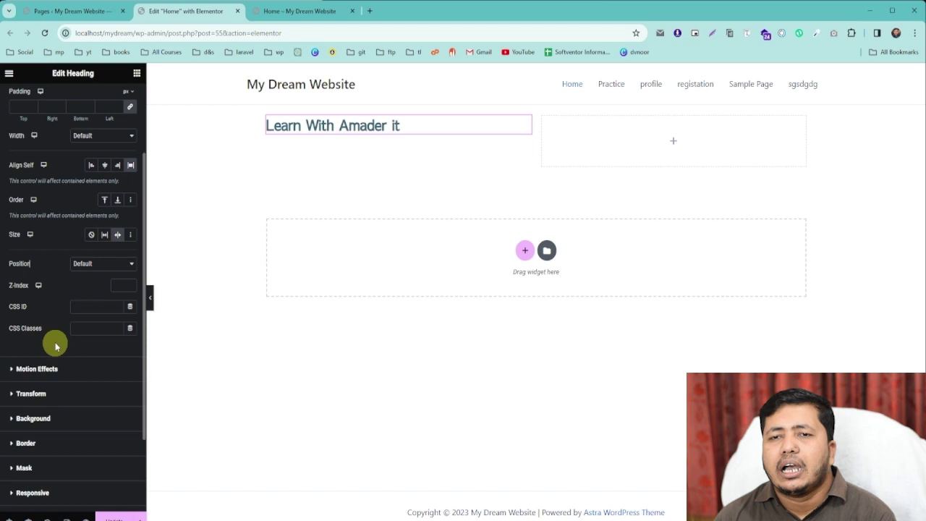
click(293, 10)
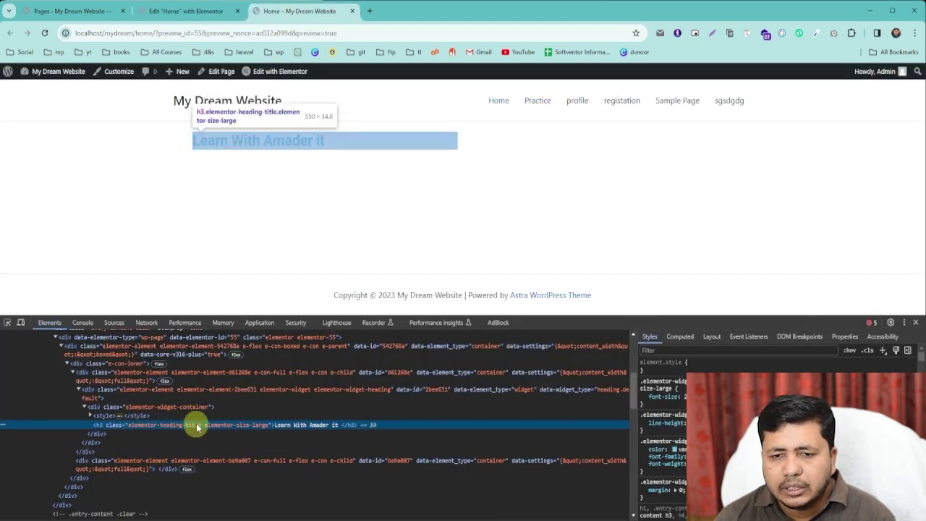
click(152, 11)
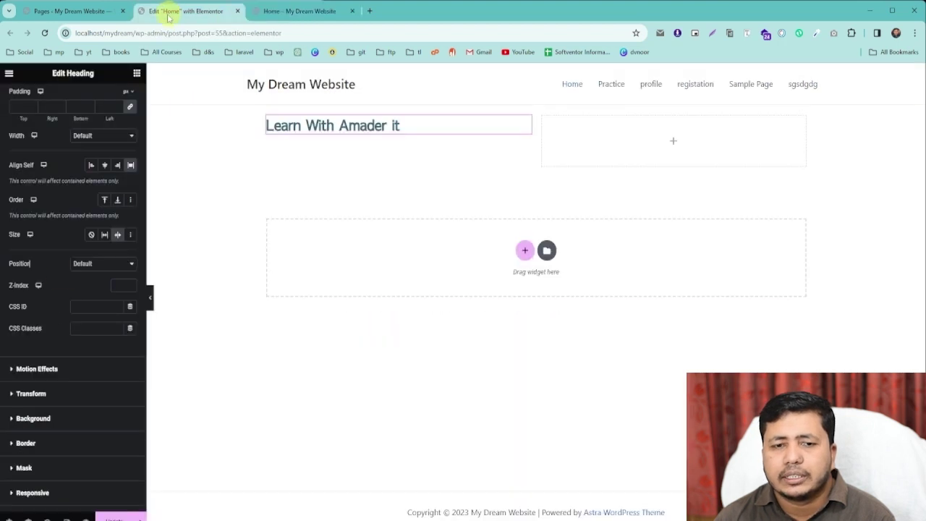
click(85, 330)
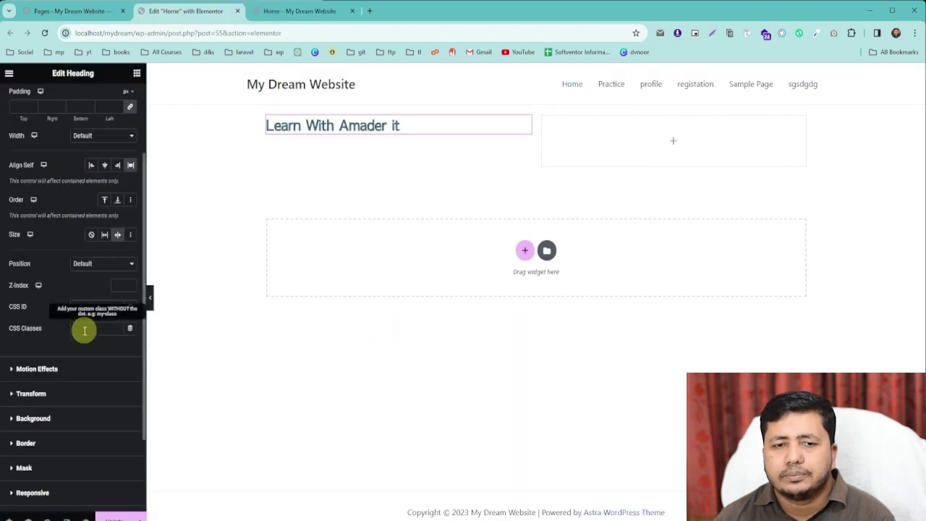
In the heading's motion effects, try the Fade In entrance animation and set it to Fade In Right
scroll(29, 406, down, 1)
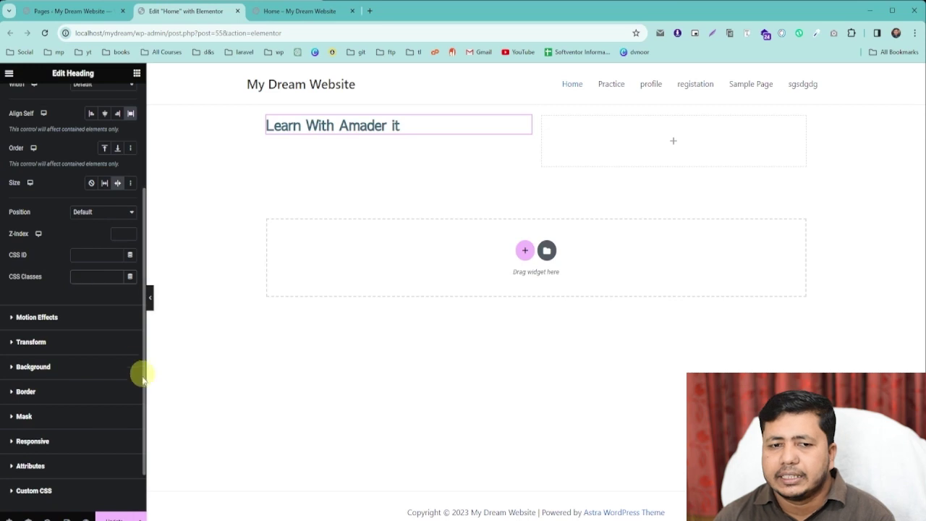
click(14, 318)
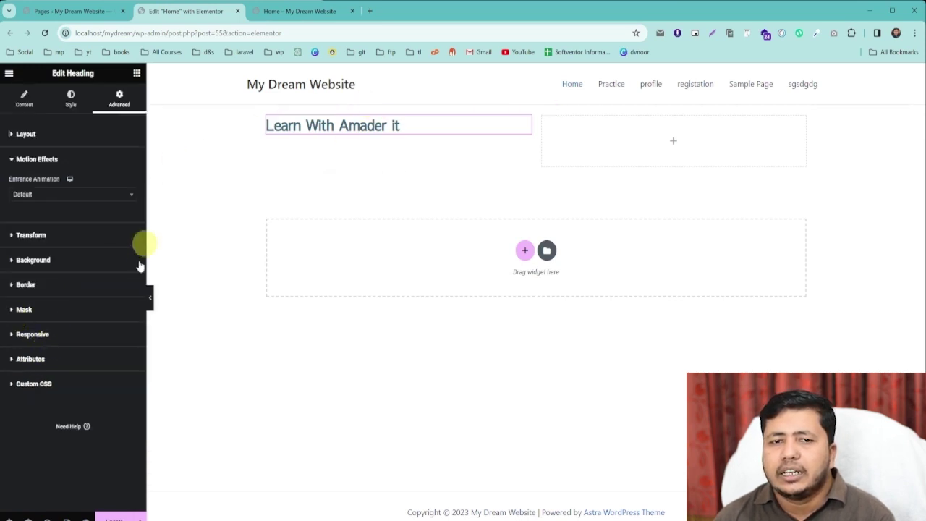
click(41, 195)
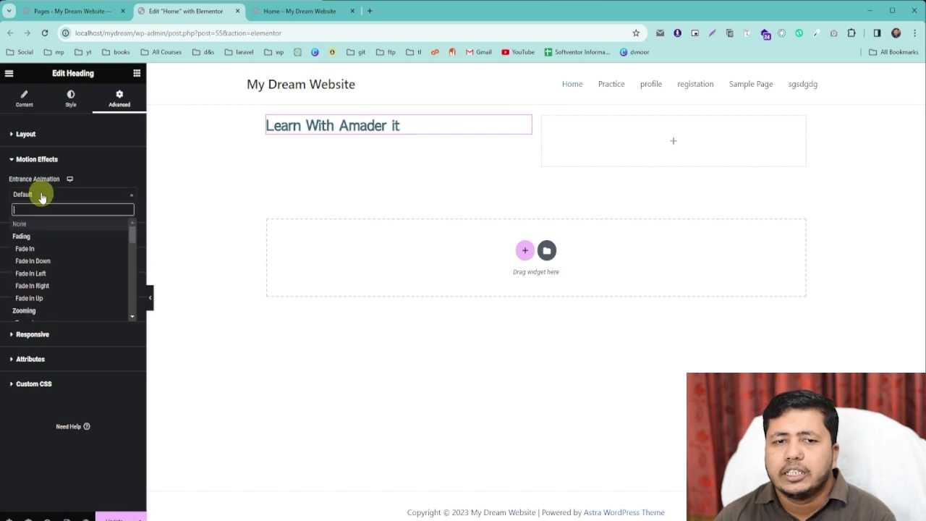
click(24, 248)
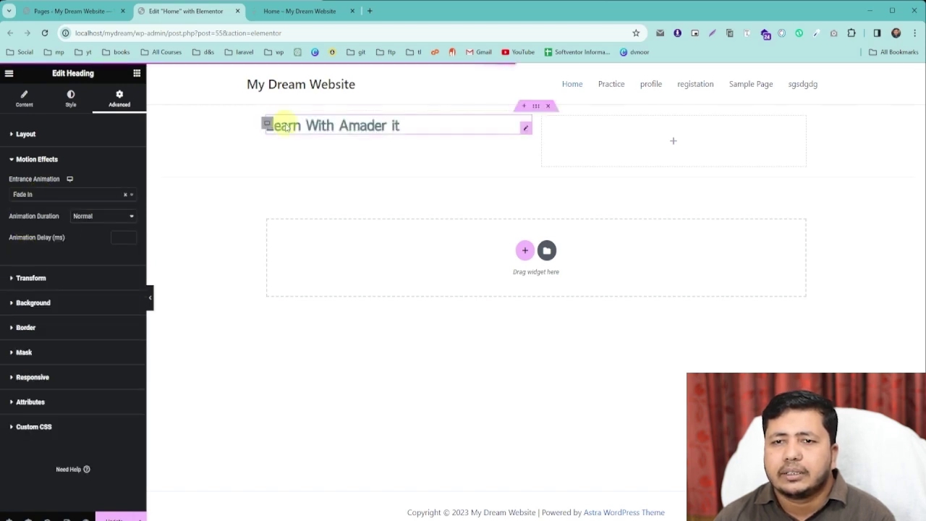
click(49, 195)
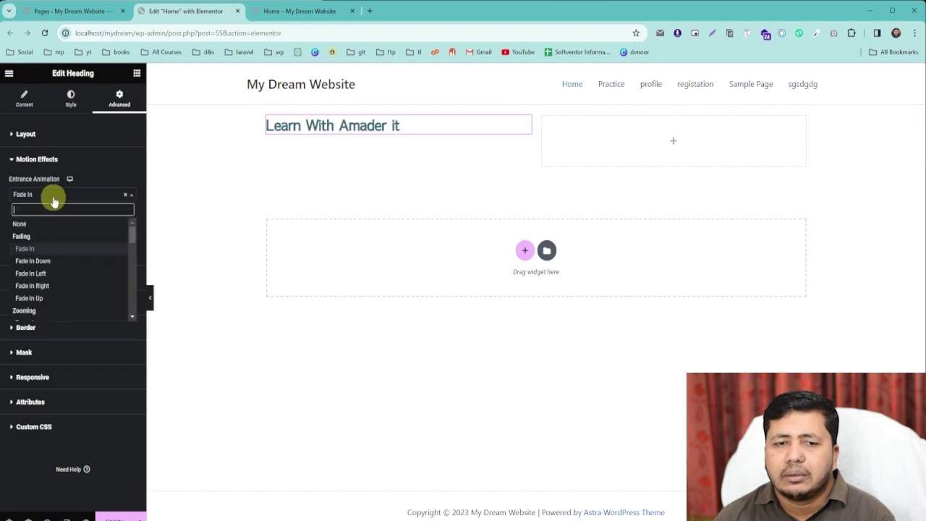
click(32, 286)
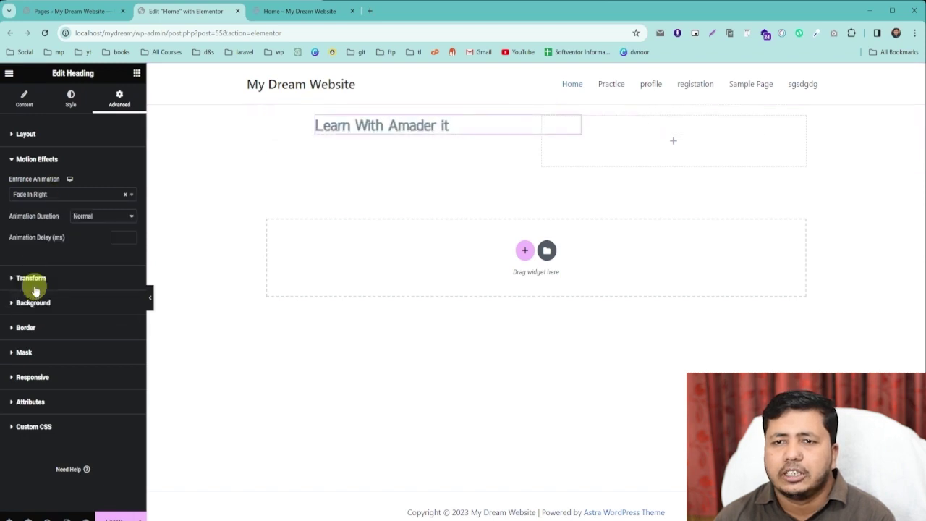
Try rotating the heading with the Transform settings and return the rotation to 0
click(11, 160)
click(11, 186)
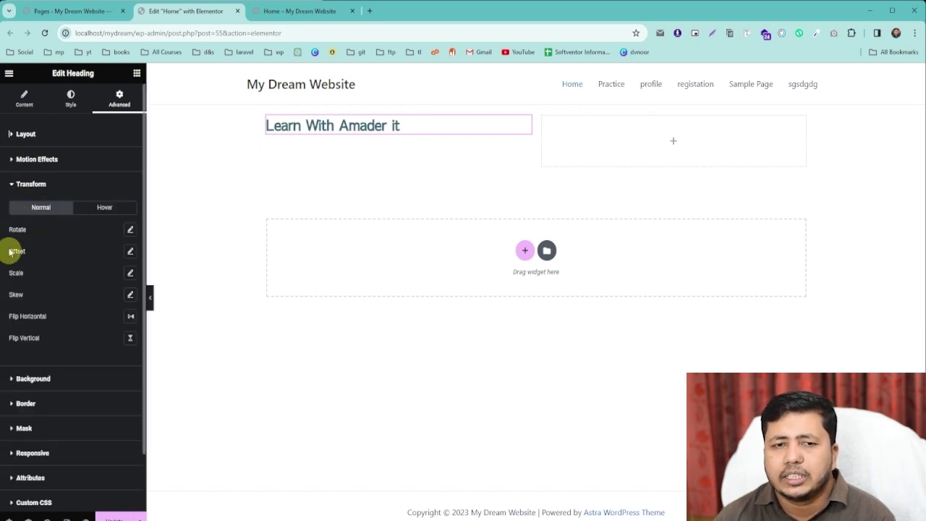
click(131, 232)
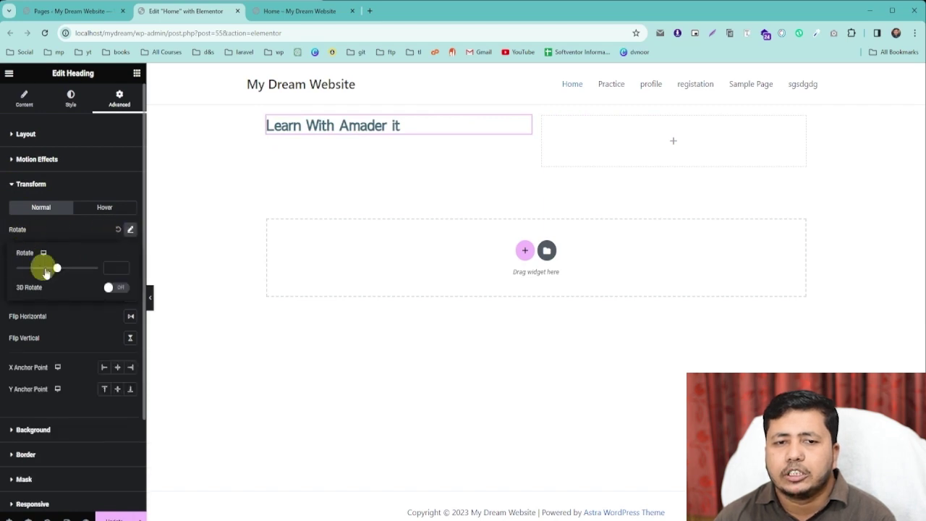
drag(56, 269, 68, 275)
mouse_move(48, 269)
mouse_down()
mouse_move(35, 269)
mouse_move(58, 268)
mouse_up()
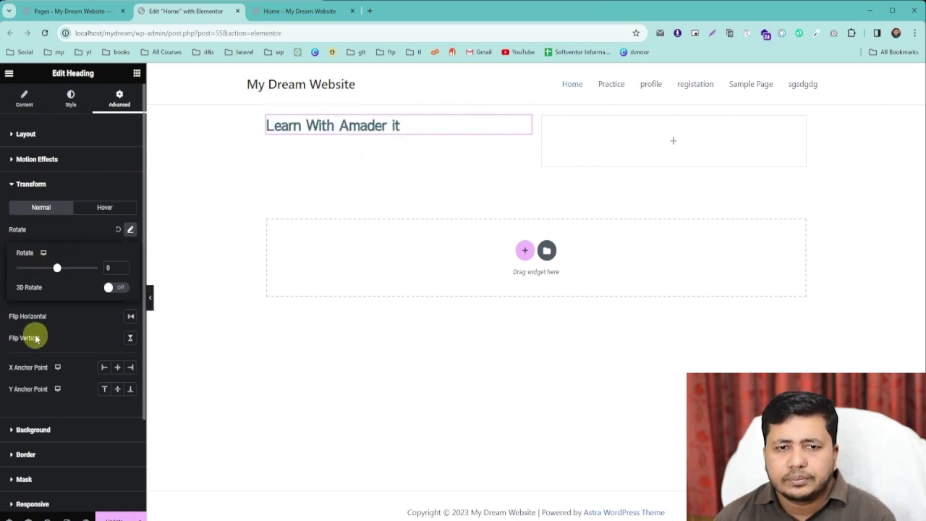
click(21, 184)
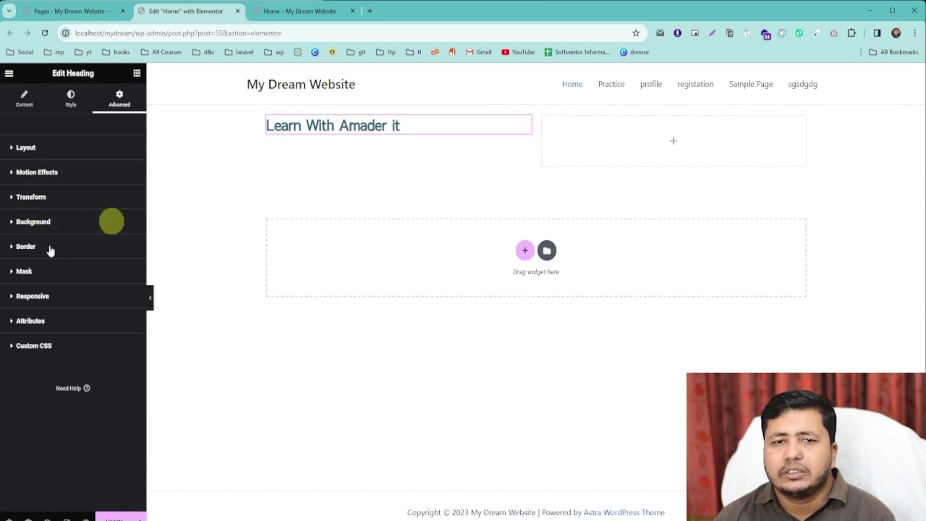
Give the heading a classic background in a solid red color for its normal state
click(29, 222)
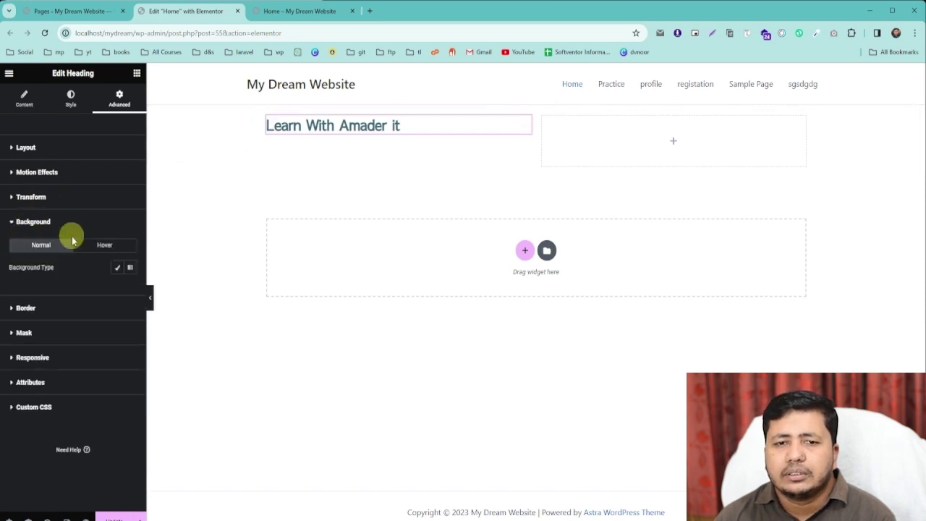
click(118, 269)
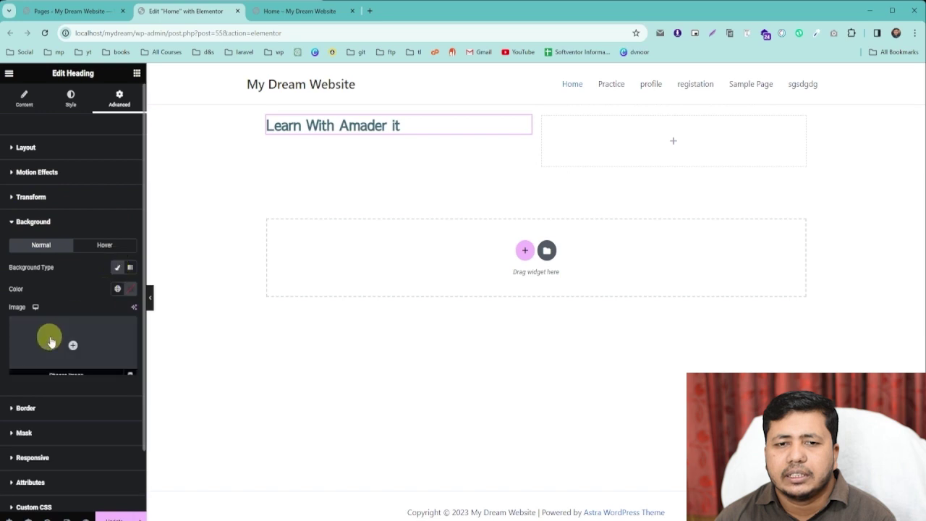
click(124, 290)
drag(151, 356, 169, 343)
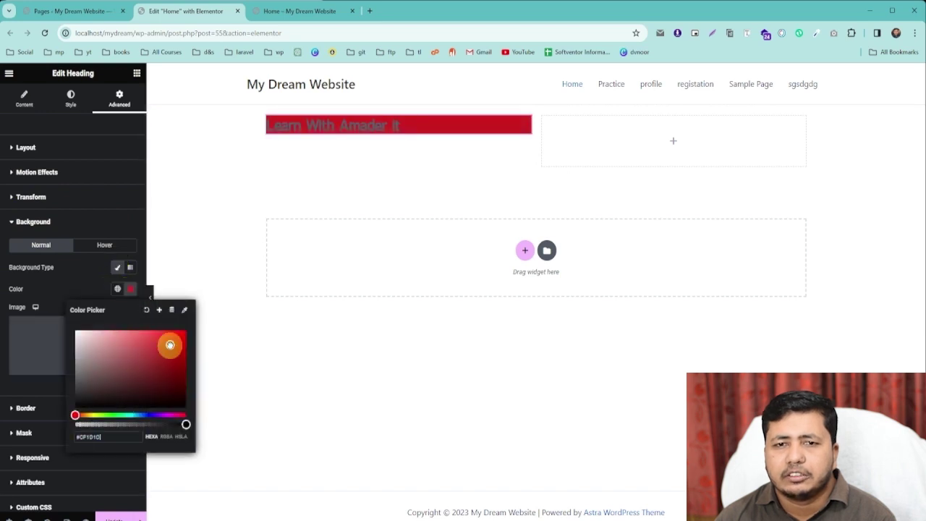
Add a solid blue border to the heading with a width of 21 px on all sides
click(25, 408)
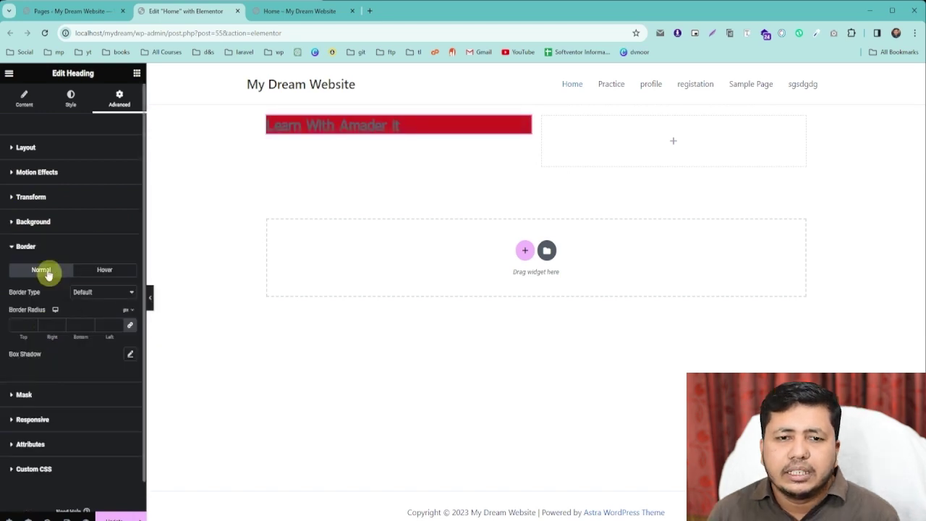
click(77, 297)
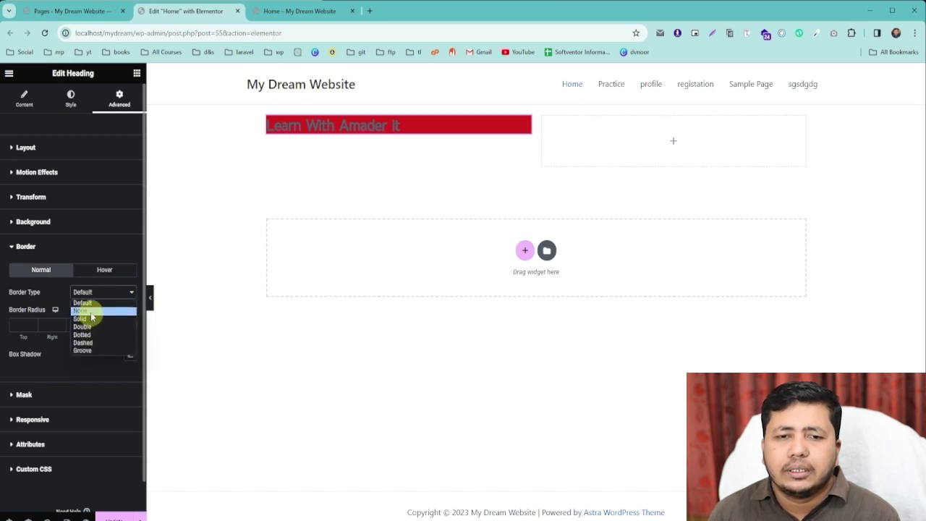
click(88, 320)
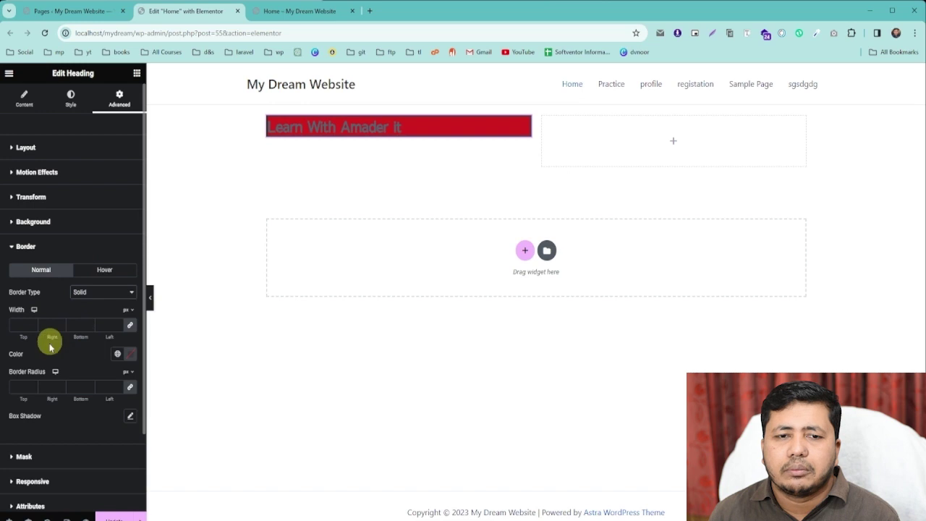
scroll(32, 325, up, 20)
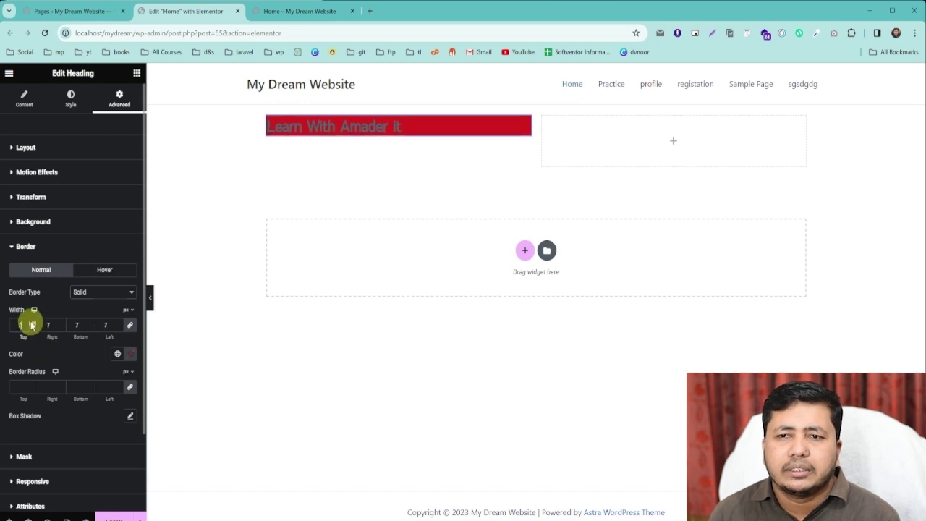
click(130, 354)
drag(165, 409, 149, 480)
drag(155, 445, 181, 388)
click(73, 357)
Round the heading's border with a radius of 40 px on all corners
scroll(73, 357, down, 1)
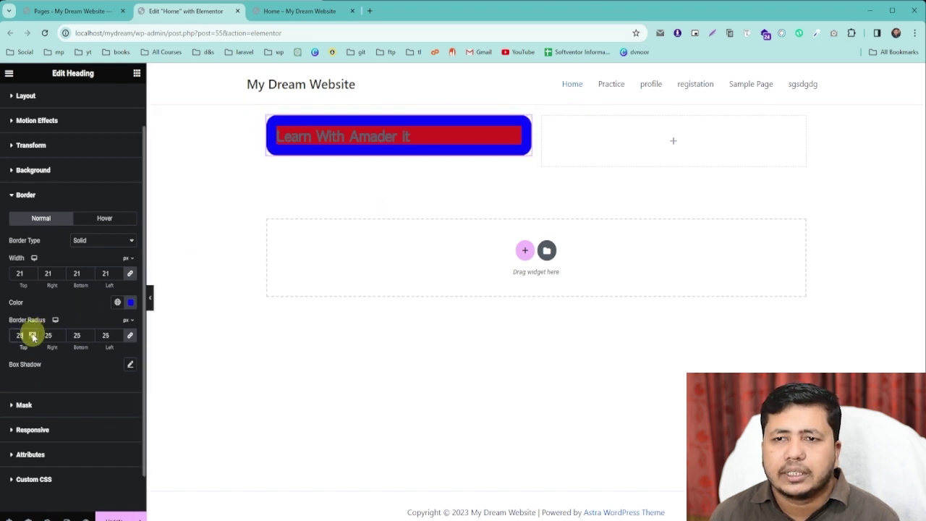
key(BackSpace)
key(BackSpace)
text(40)
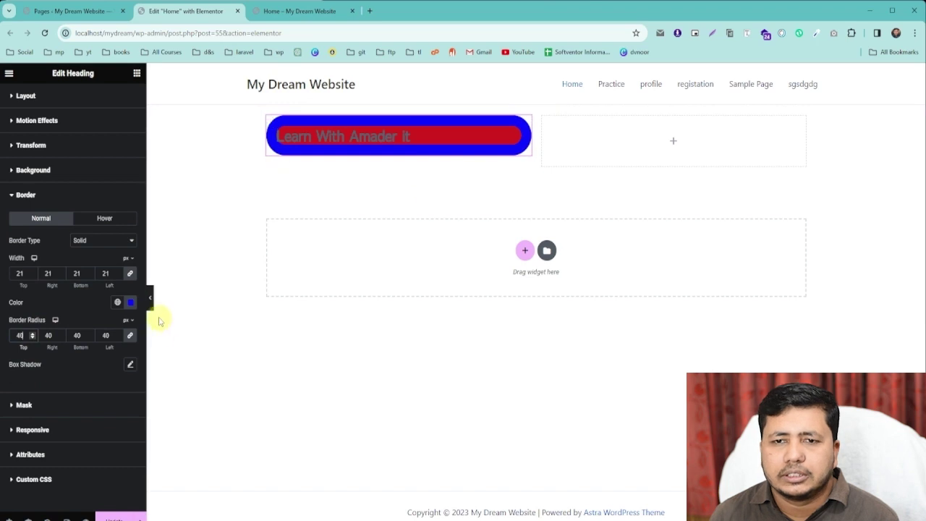
Add a box shadow to the heading with a horizontal offset of -1 and a vertical offset of 13
scroll(77, 330, down, 1)
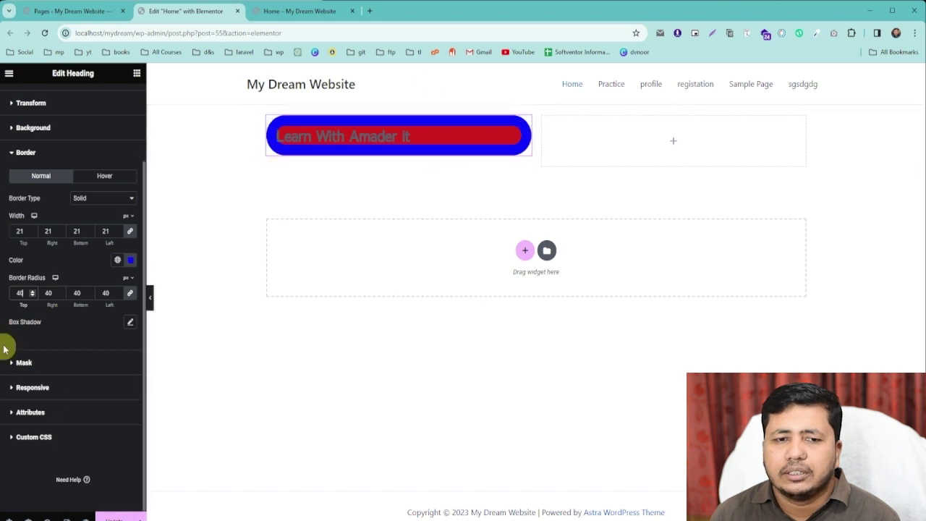
click(131, 323)
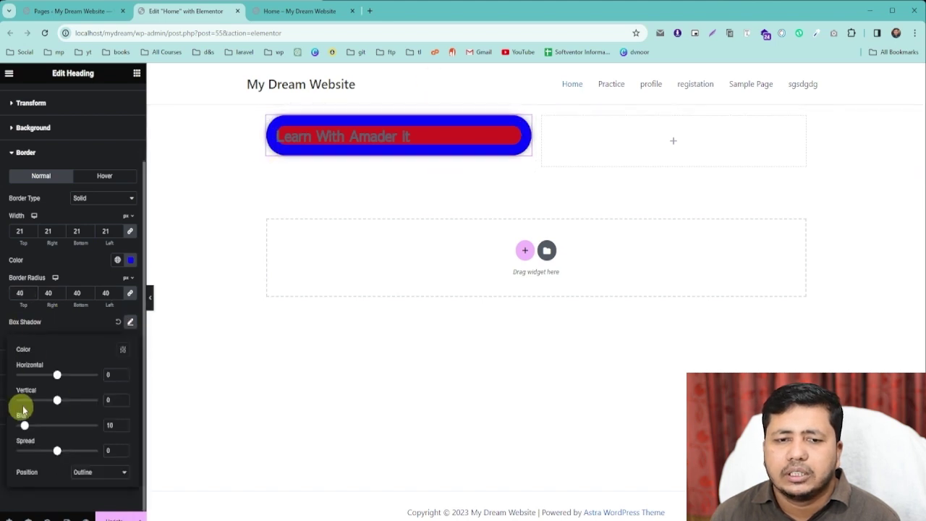
drag(59, 375, 63, 400)
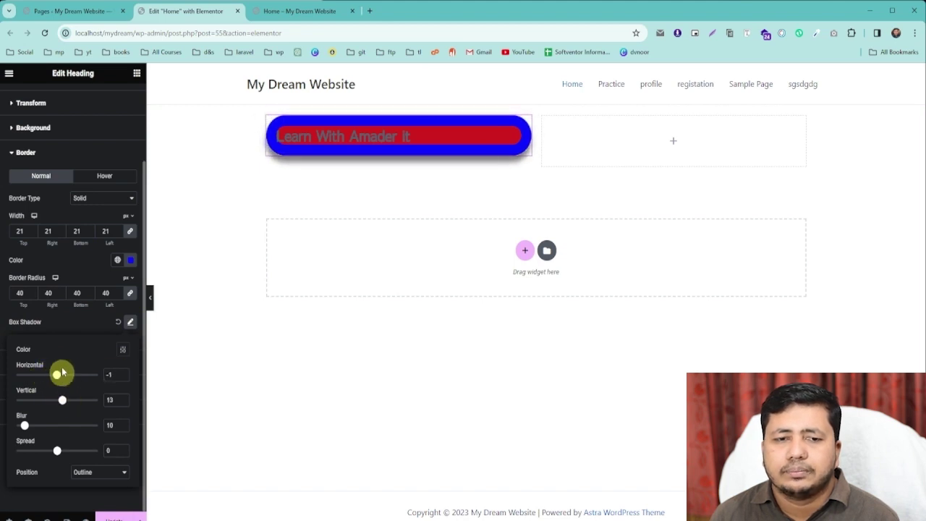
click(130, 326)
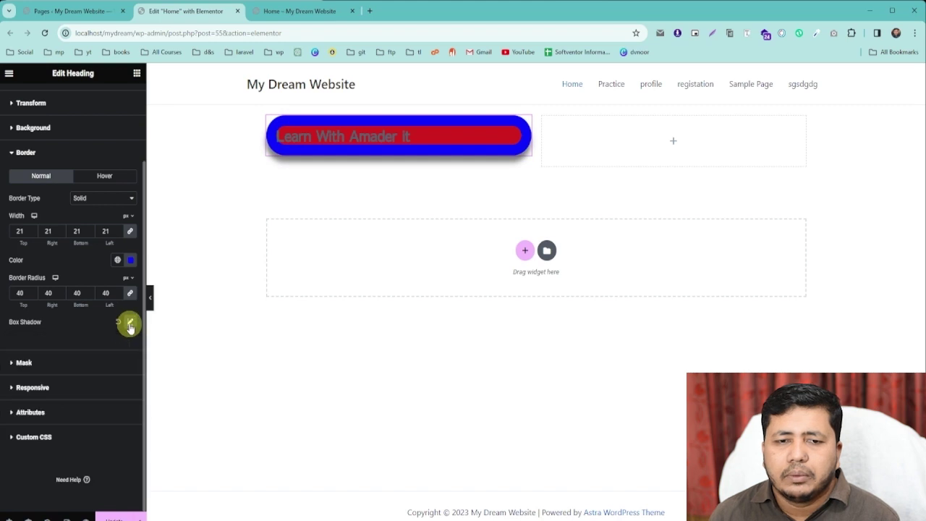
Try hiding the heading on desktop and on mobile portrait, previewing the mobile portrait view, and restore both to Show
click(58, 388)
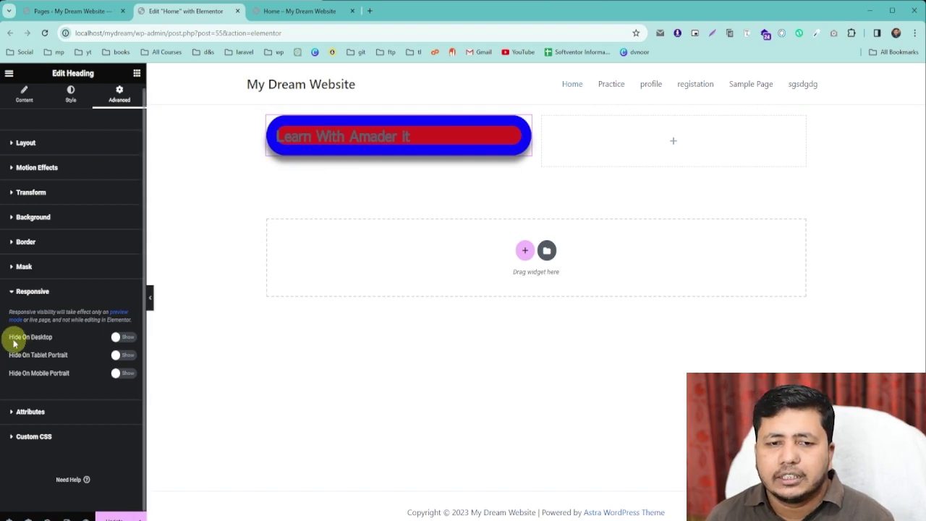
click(123, 337)
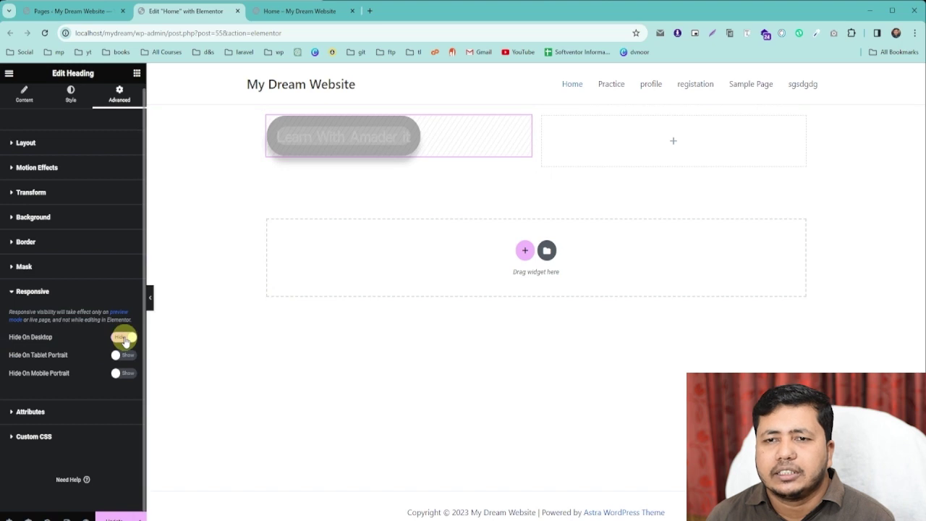
click(124, 337)
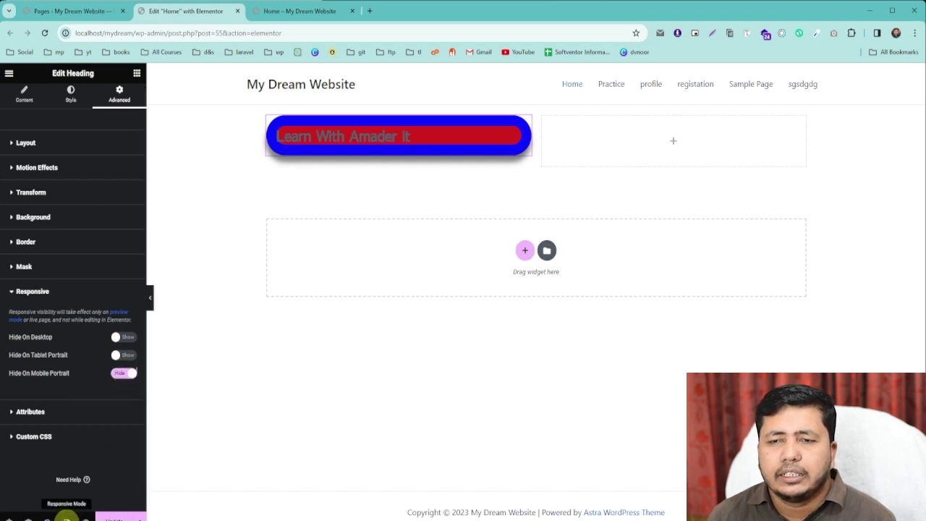
click(66, 517)
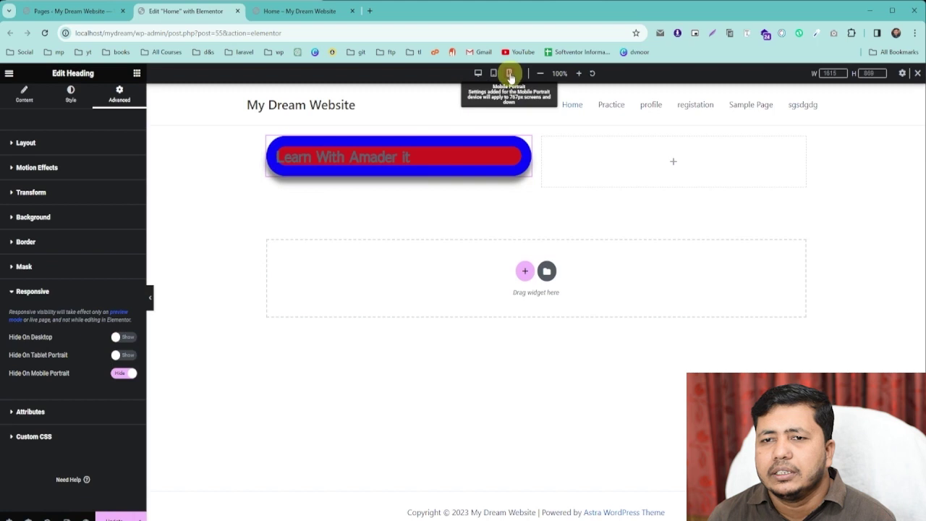
click(510, 74)
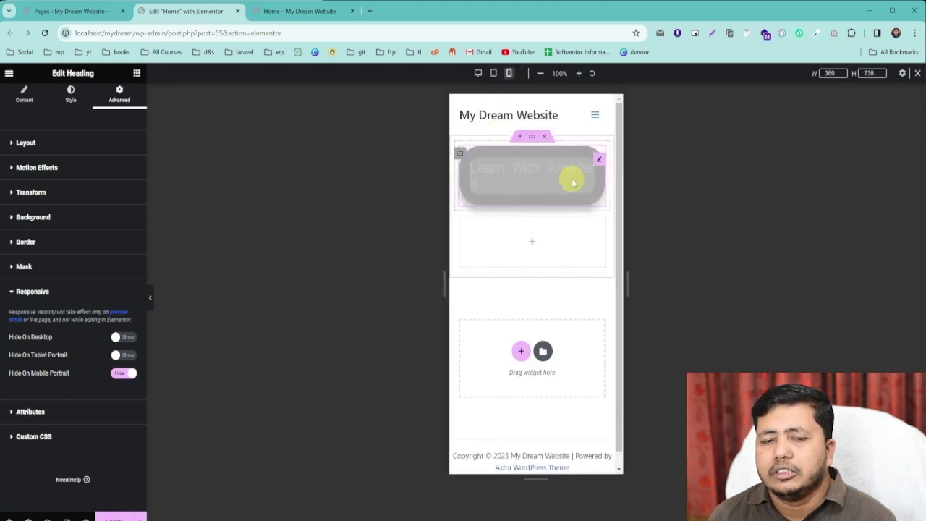
click(123, 374)
Examine the heading's Attributes and Custom CSS sections in its advanced settings
click(59, 418)
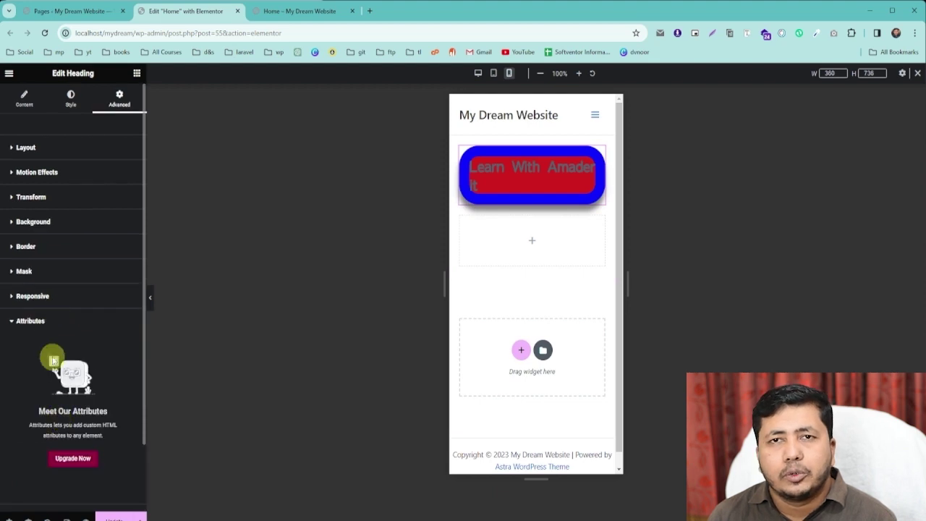
scroll(47, 361, down, 2)
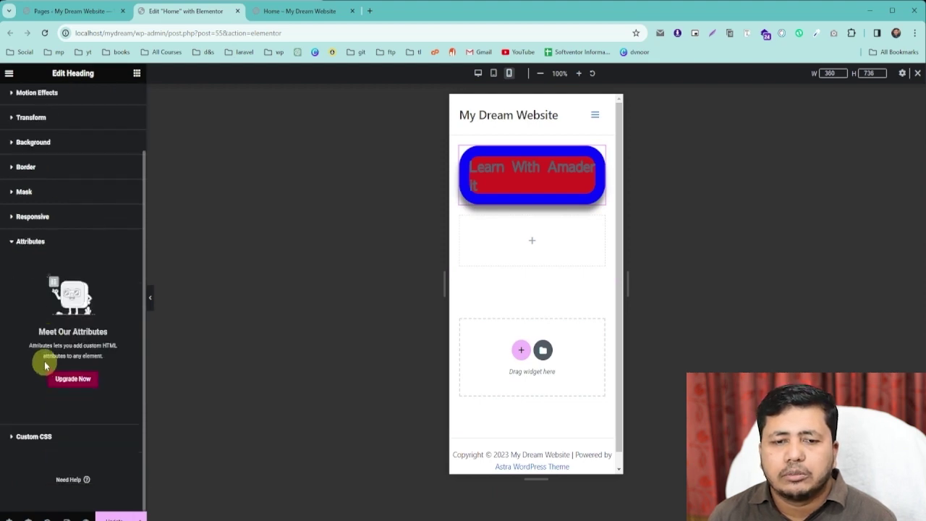
click(58, 438)
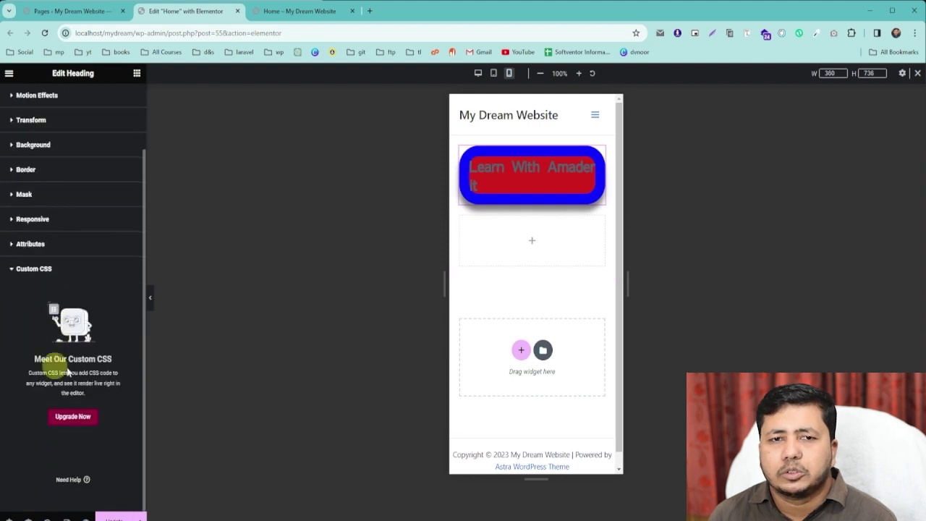
scroll(67, 327, up, 2)
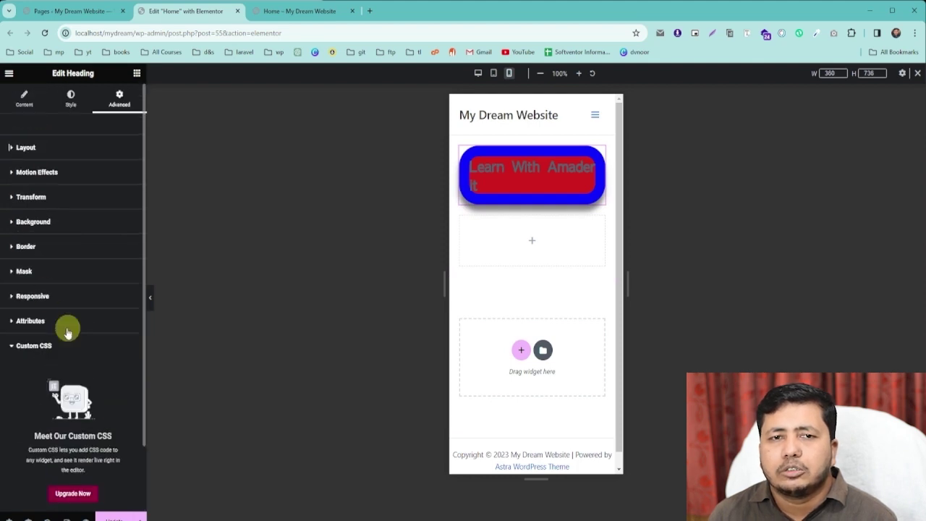
Review the heading's Content, Style and Advanced settings and return to the list of widgets
click(21, 103)
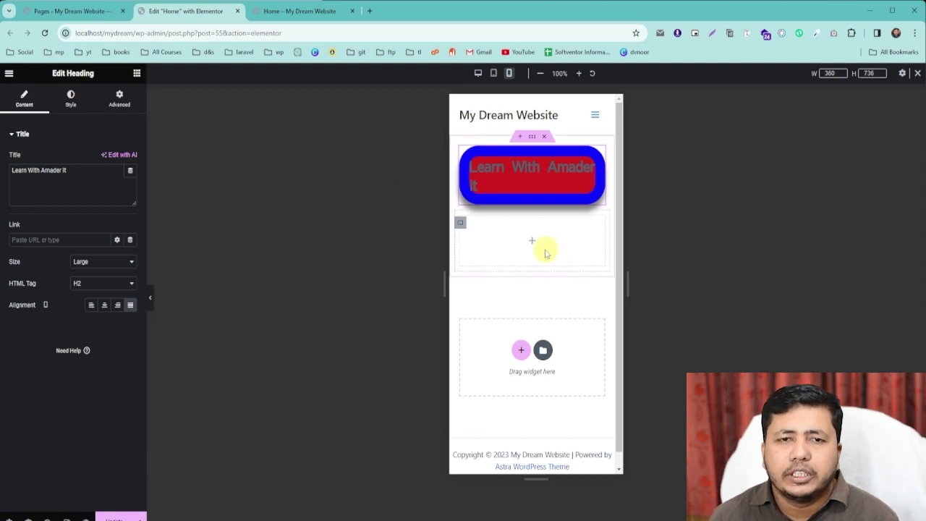
click(69, 98)
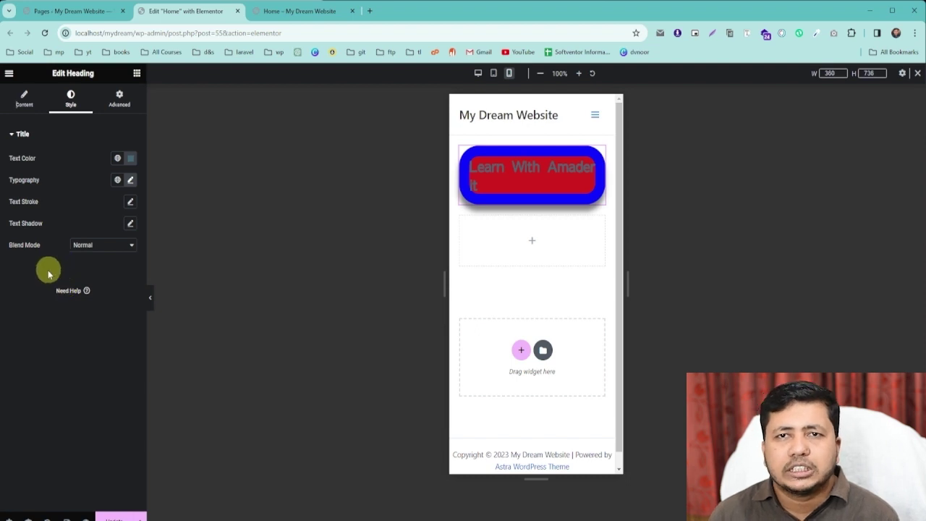
click(118, 105)
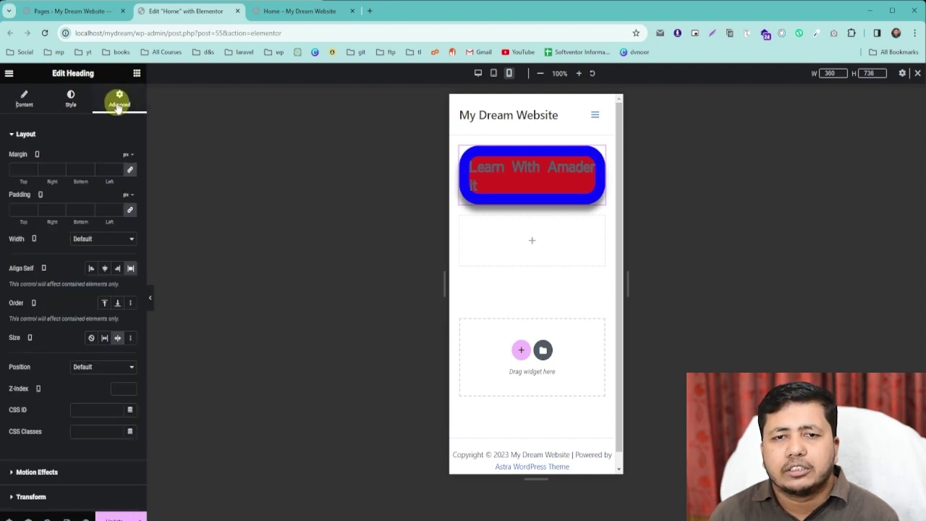
key(Escape)
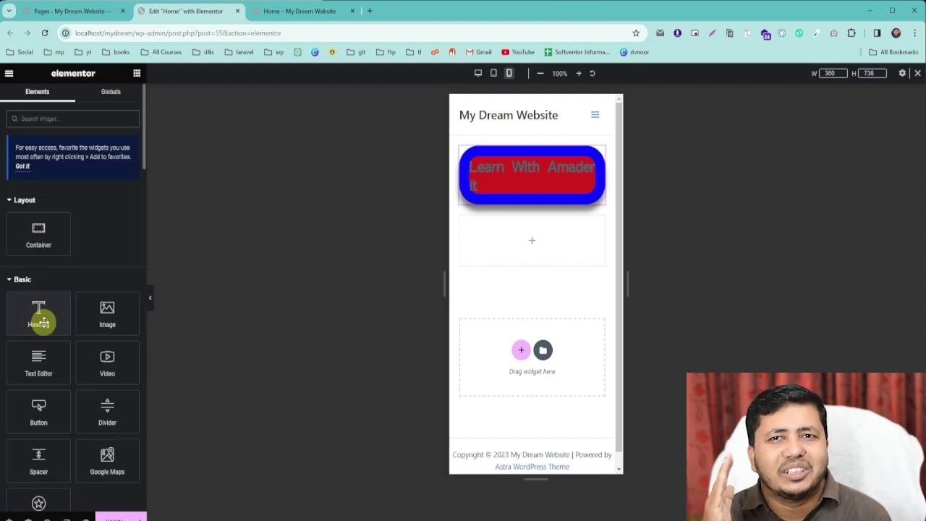